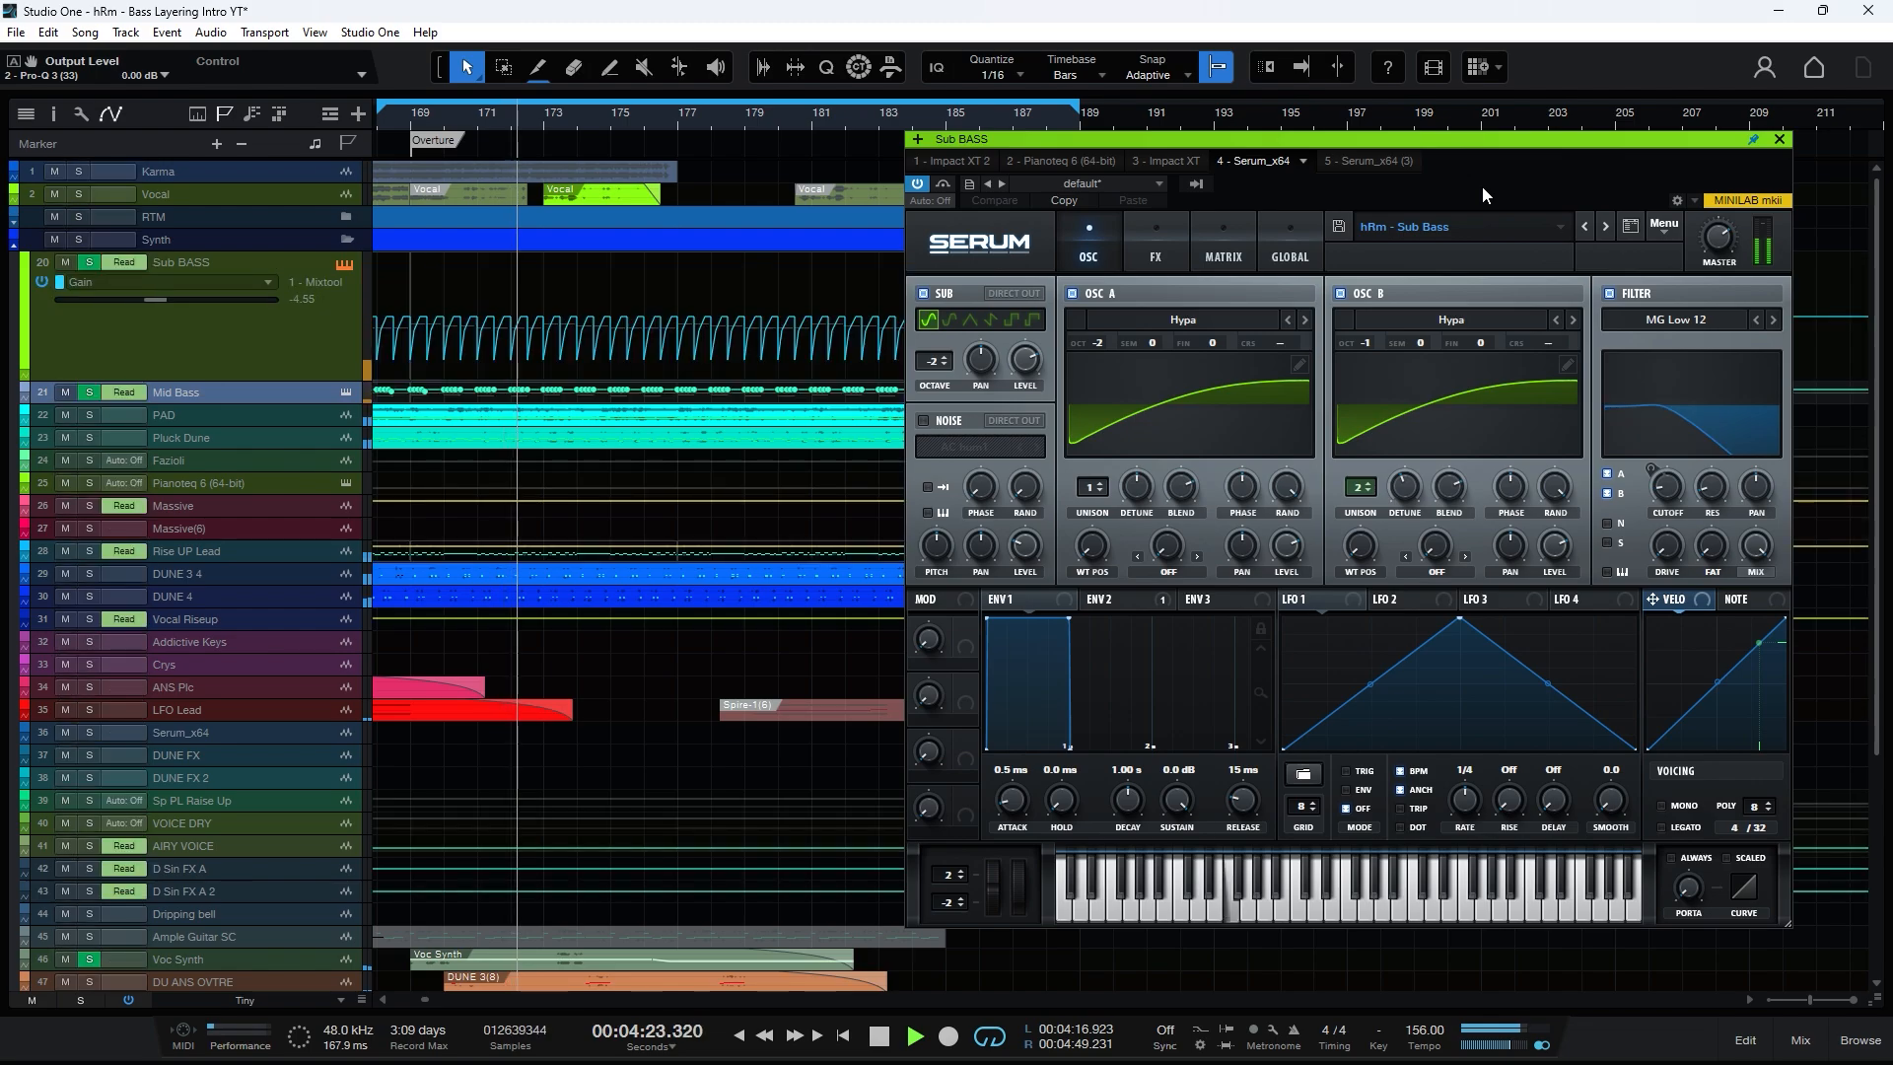
- Open the Mid Bass Pro-Q 3 equalizer and the Sub BASS Mixtool during playback, and toggle solo on the RTM folder
{"action": "left_click", "coordinate": [293, 391]}
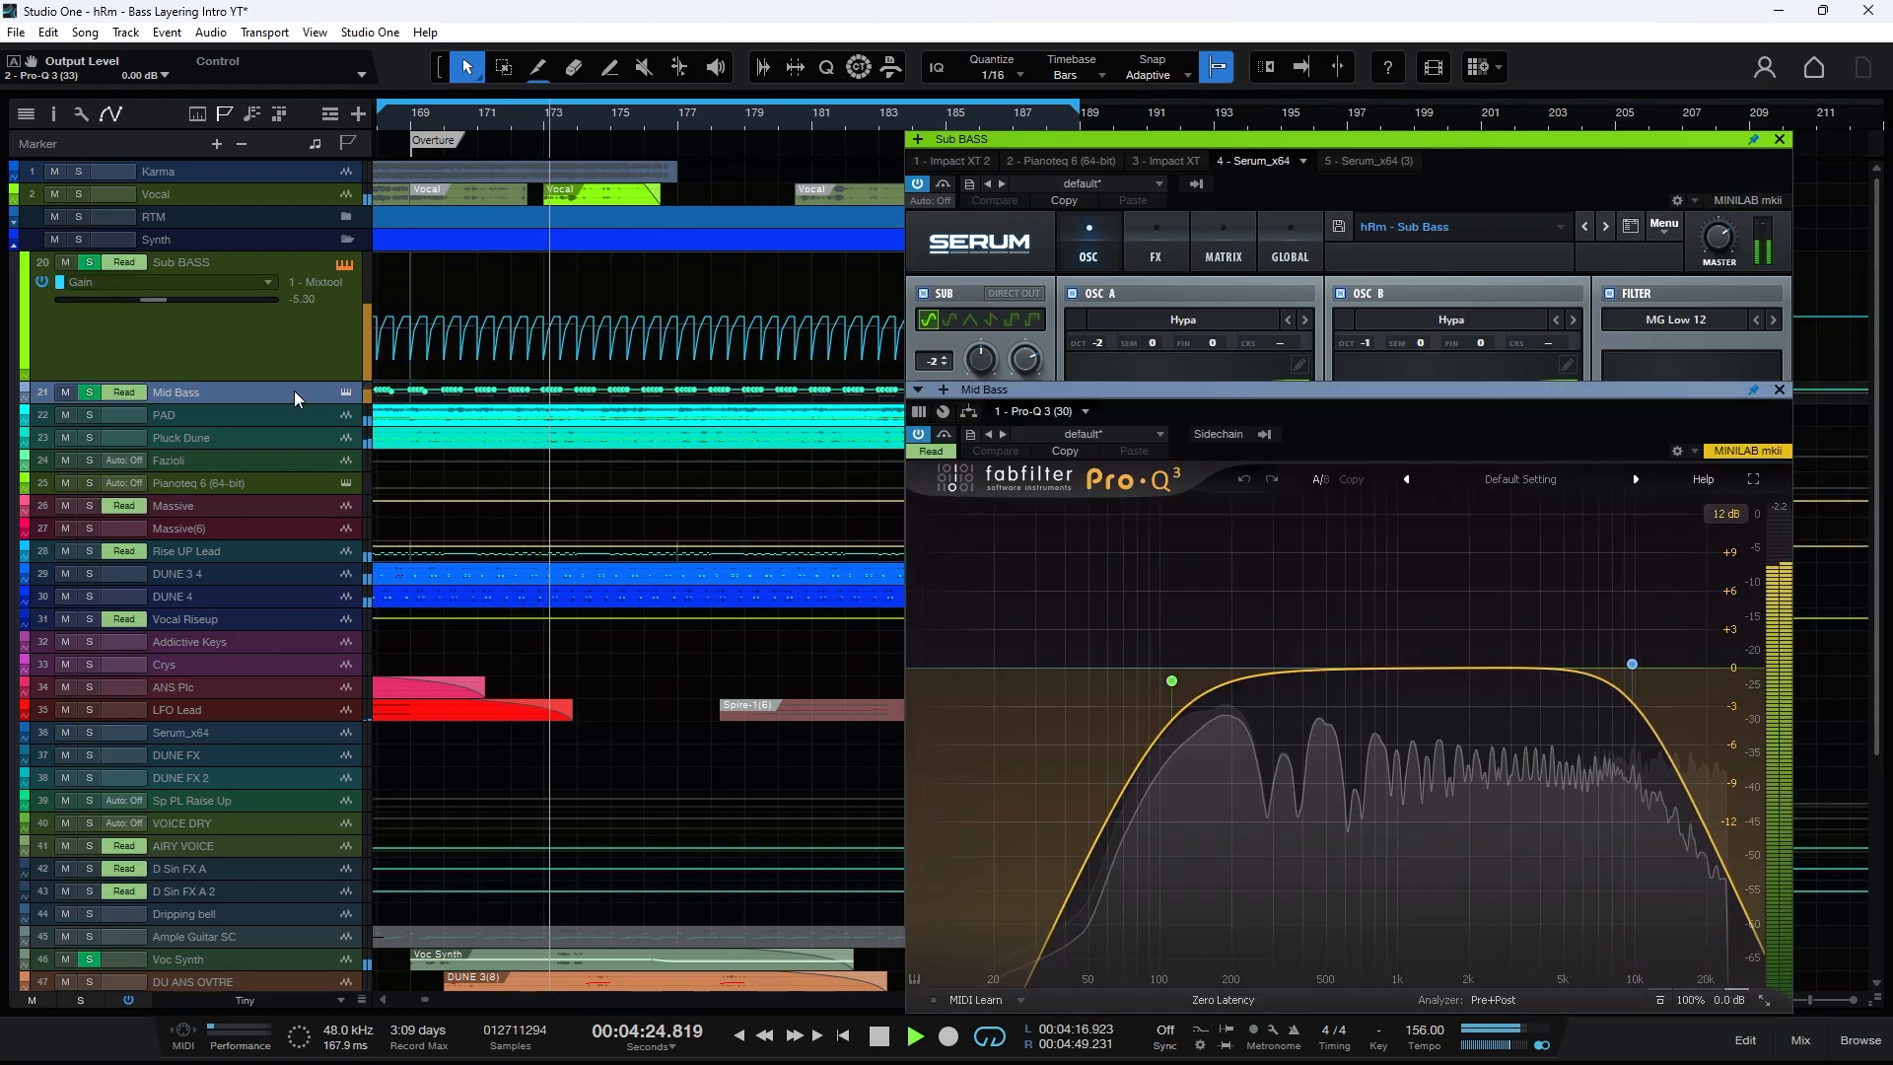
{"action": "left_click", "coordinate": [325, 352]}
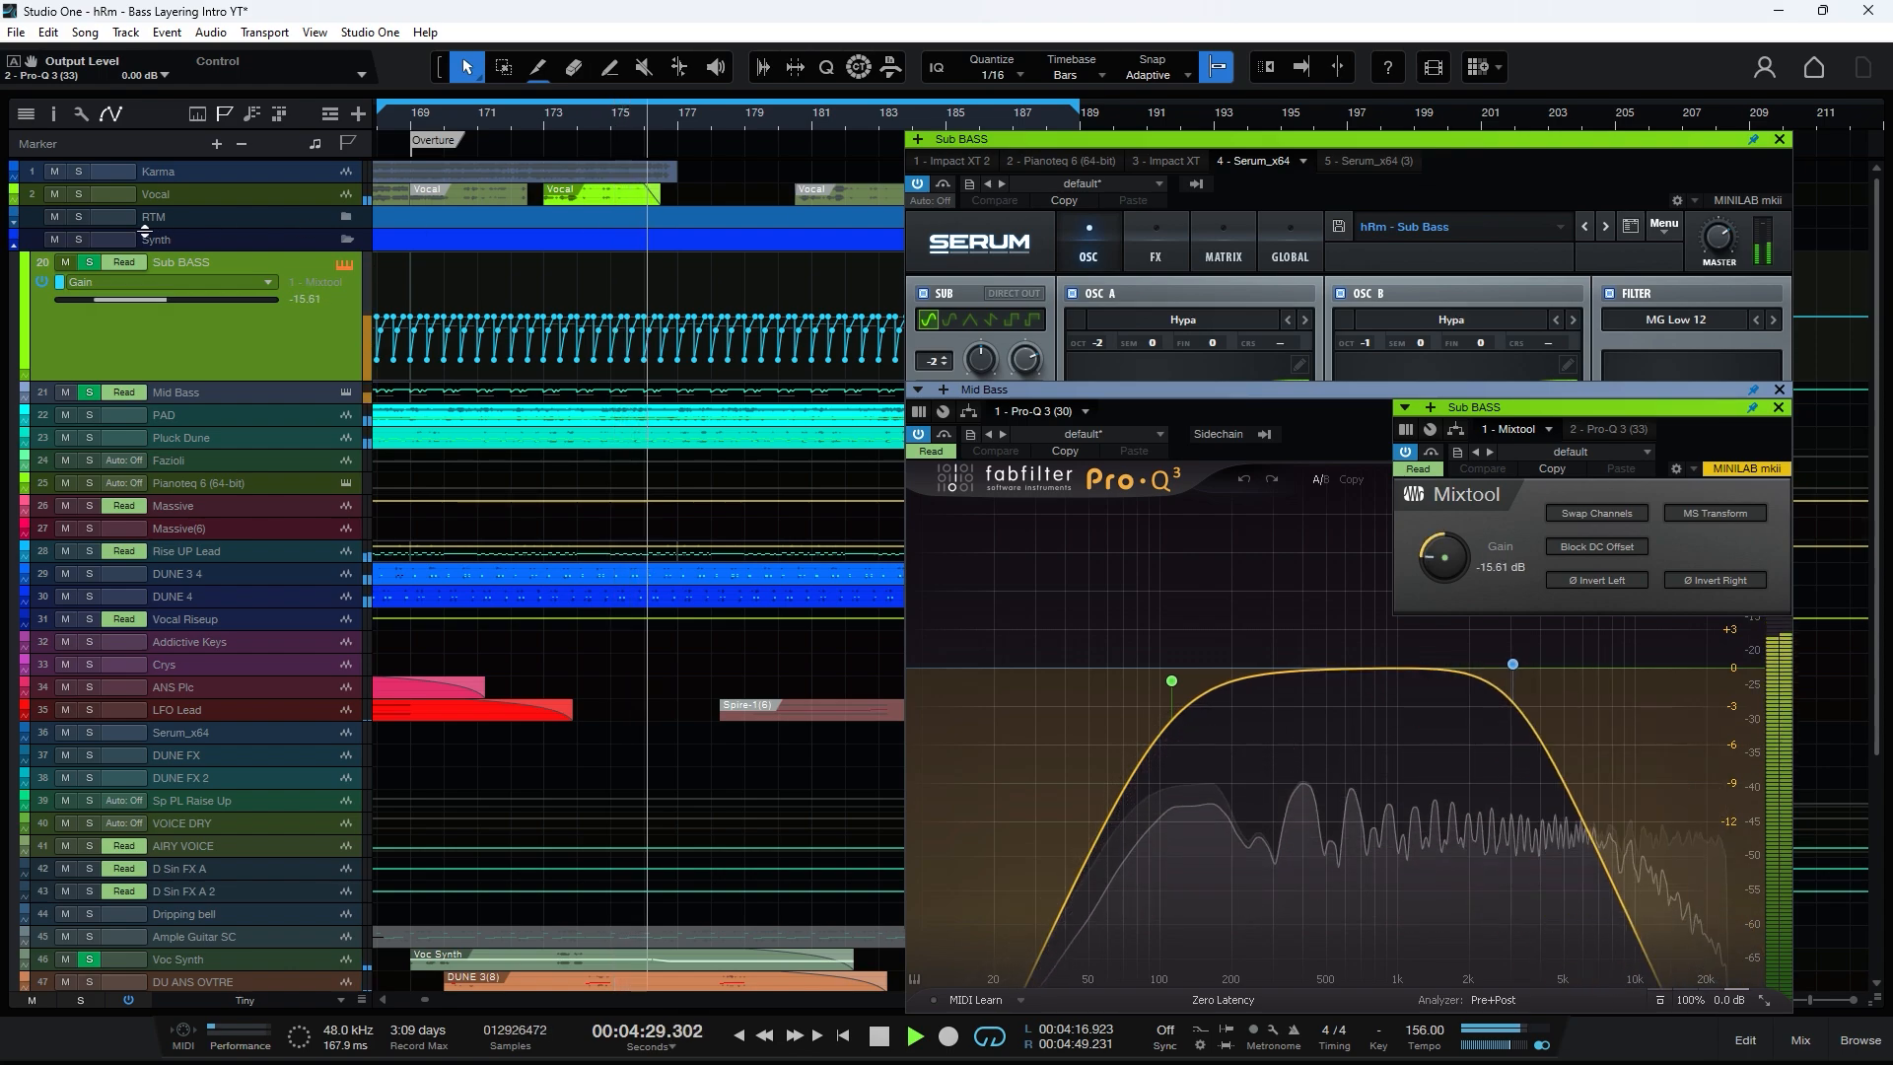
{"action": "left_click", "coordinate": [81, 217]}
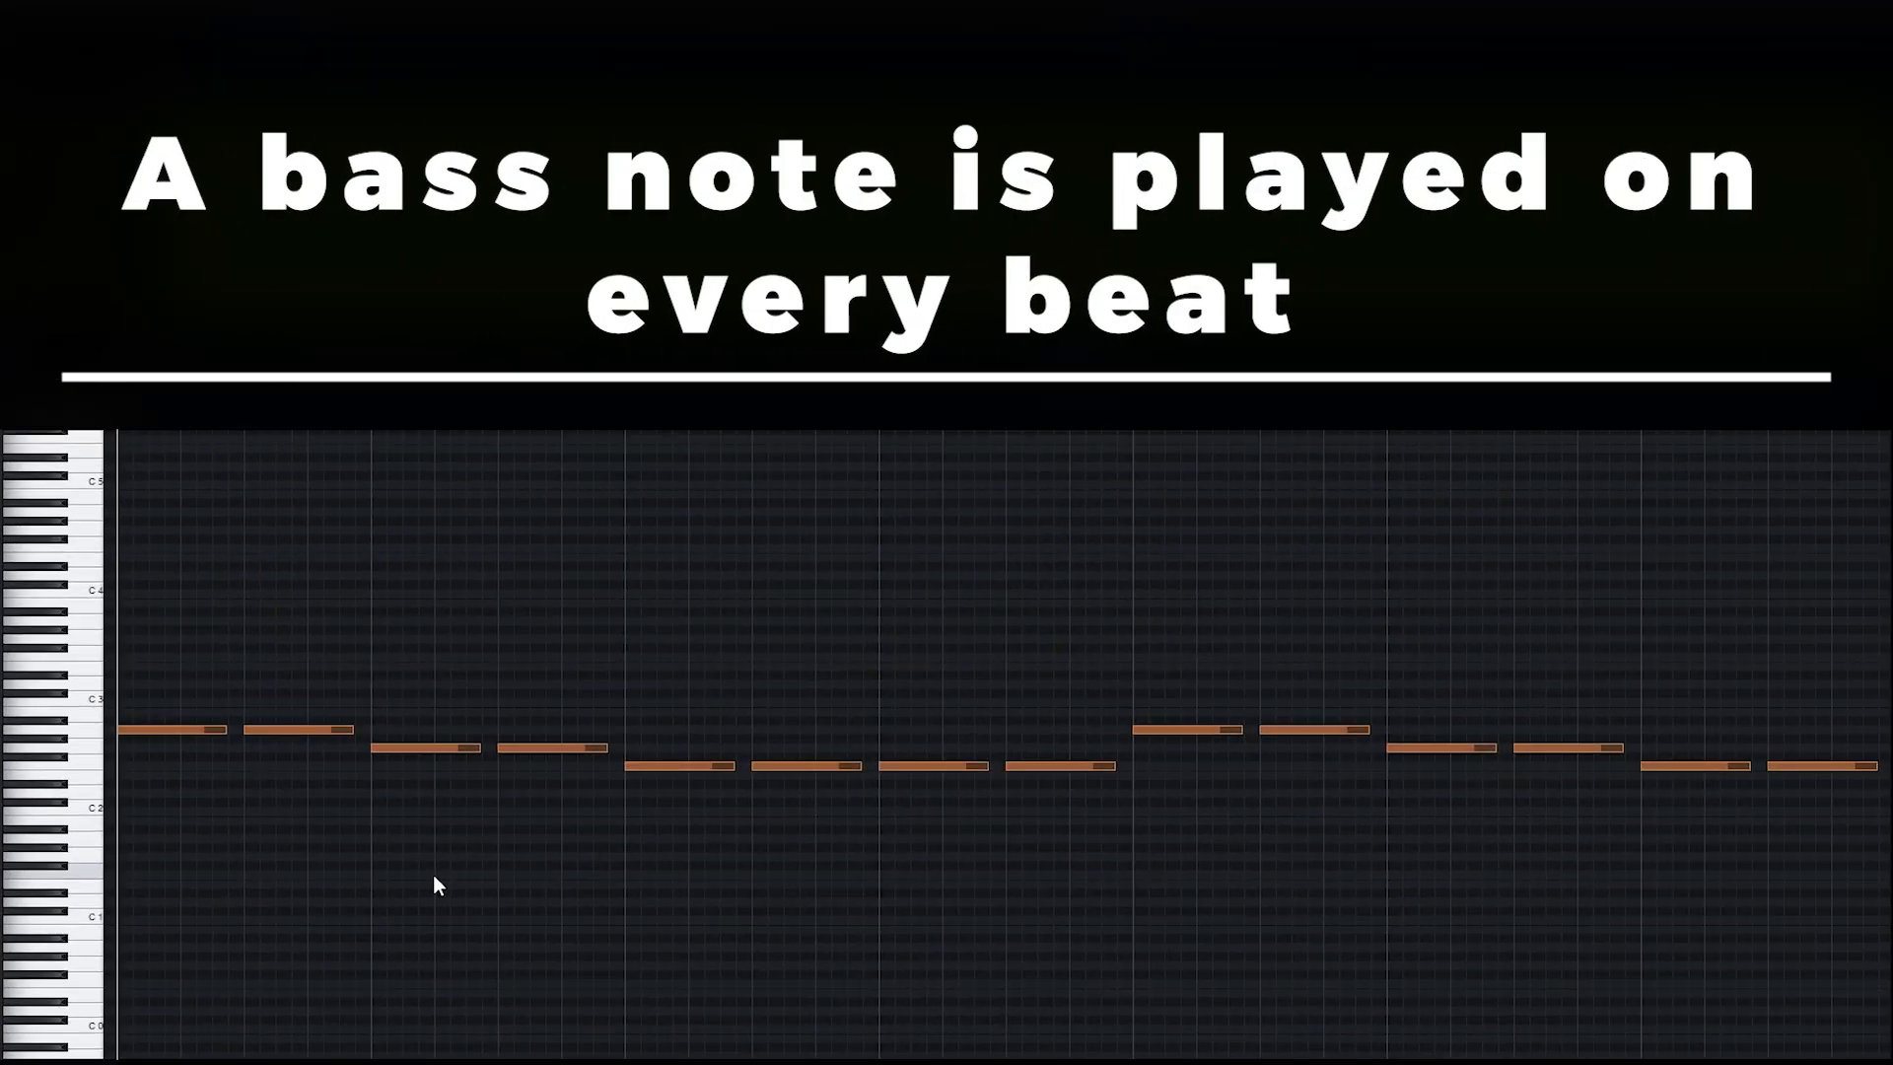
- Load the Hypa wavetable into oscillator A of the Sub BASS track's Serum, set its octave to -2 and audition it
{"action": "key", "text": "space"}
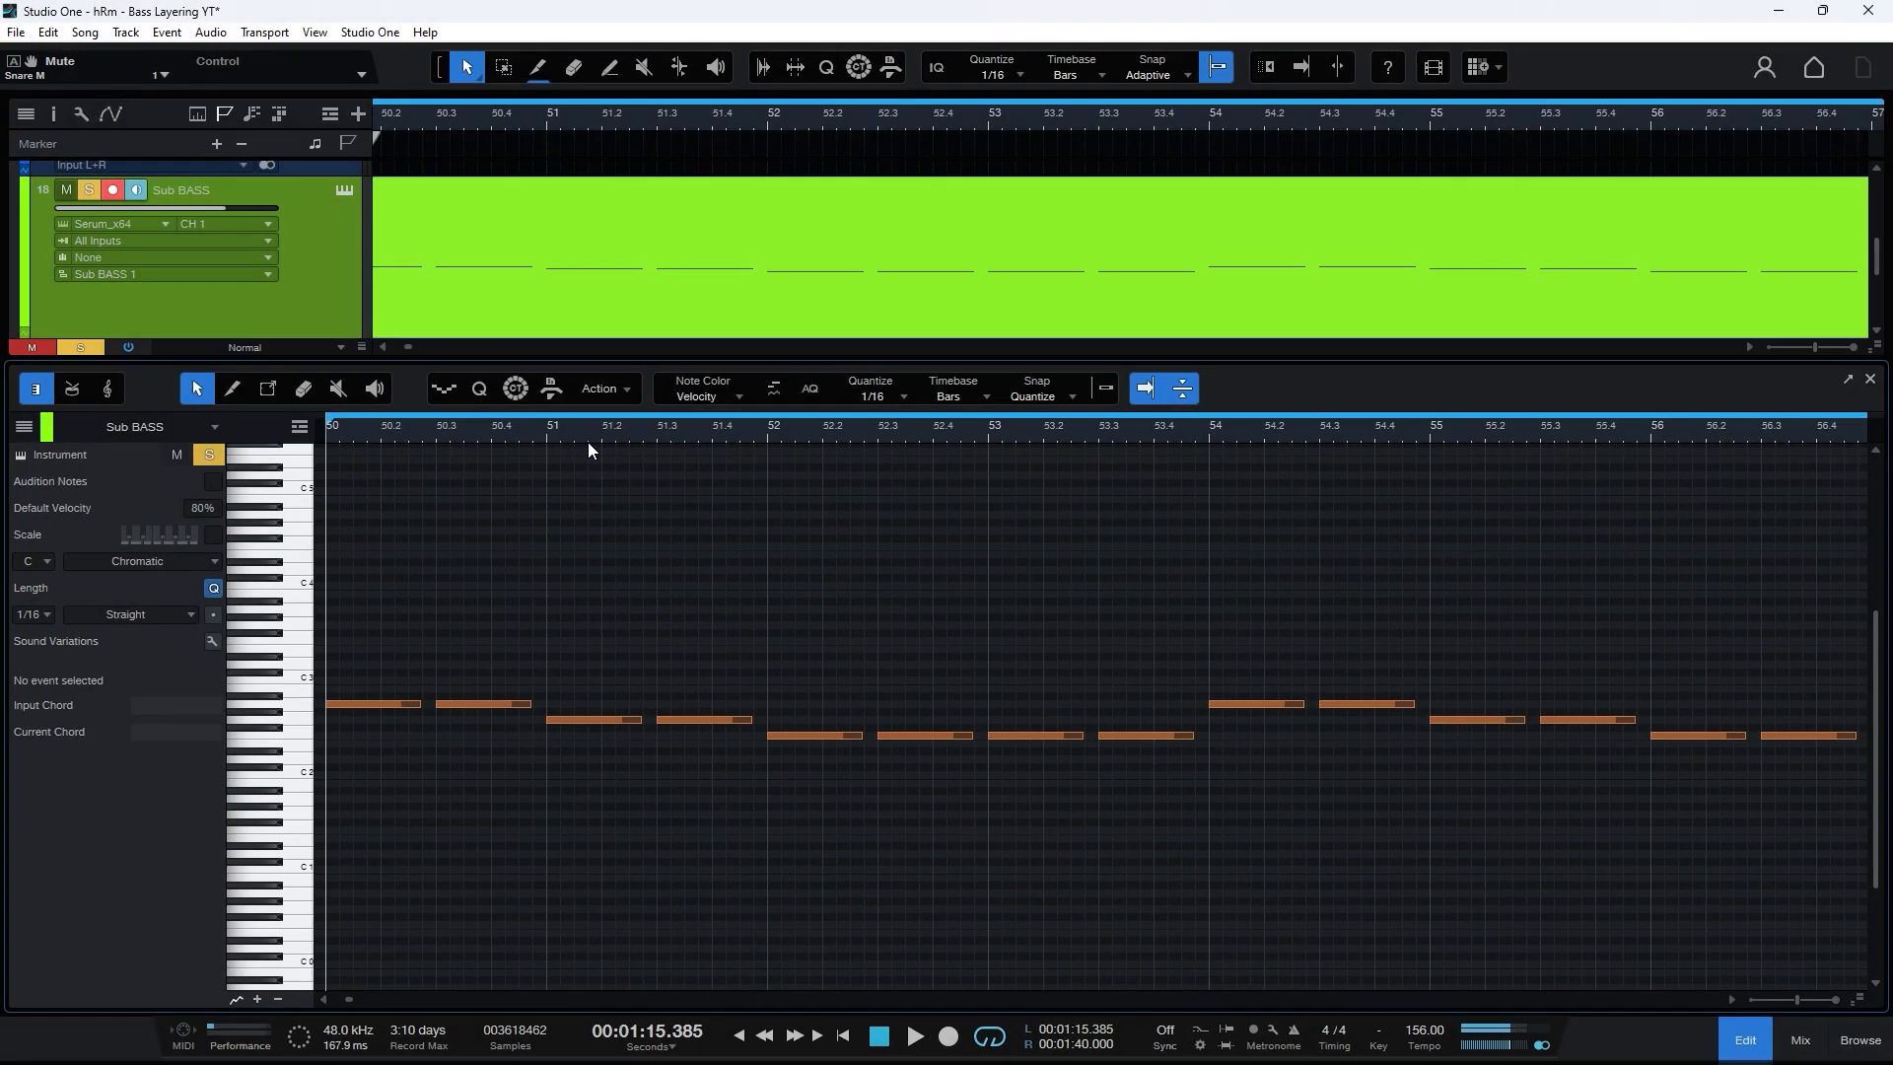
{"action": "key", "text": "space"}
{"action": "left_click", "coordinate": [345, 190]}
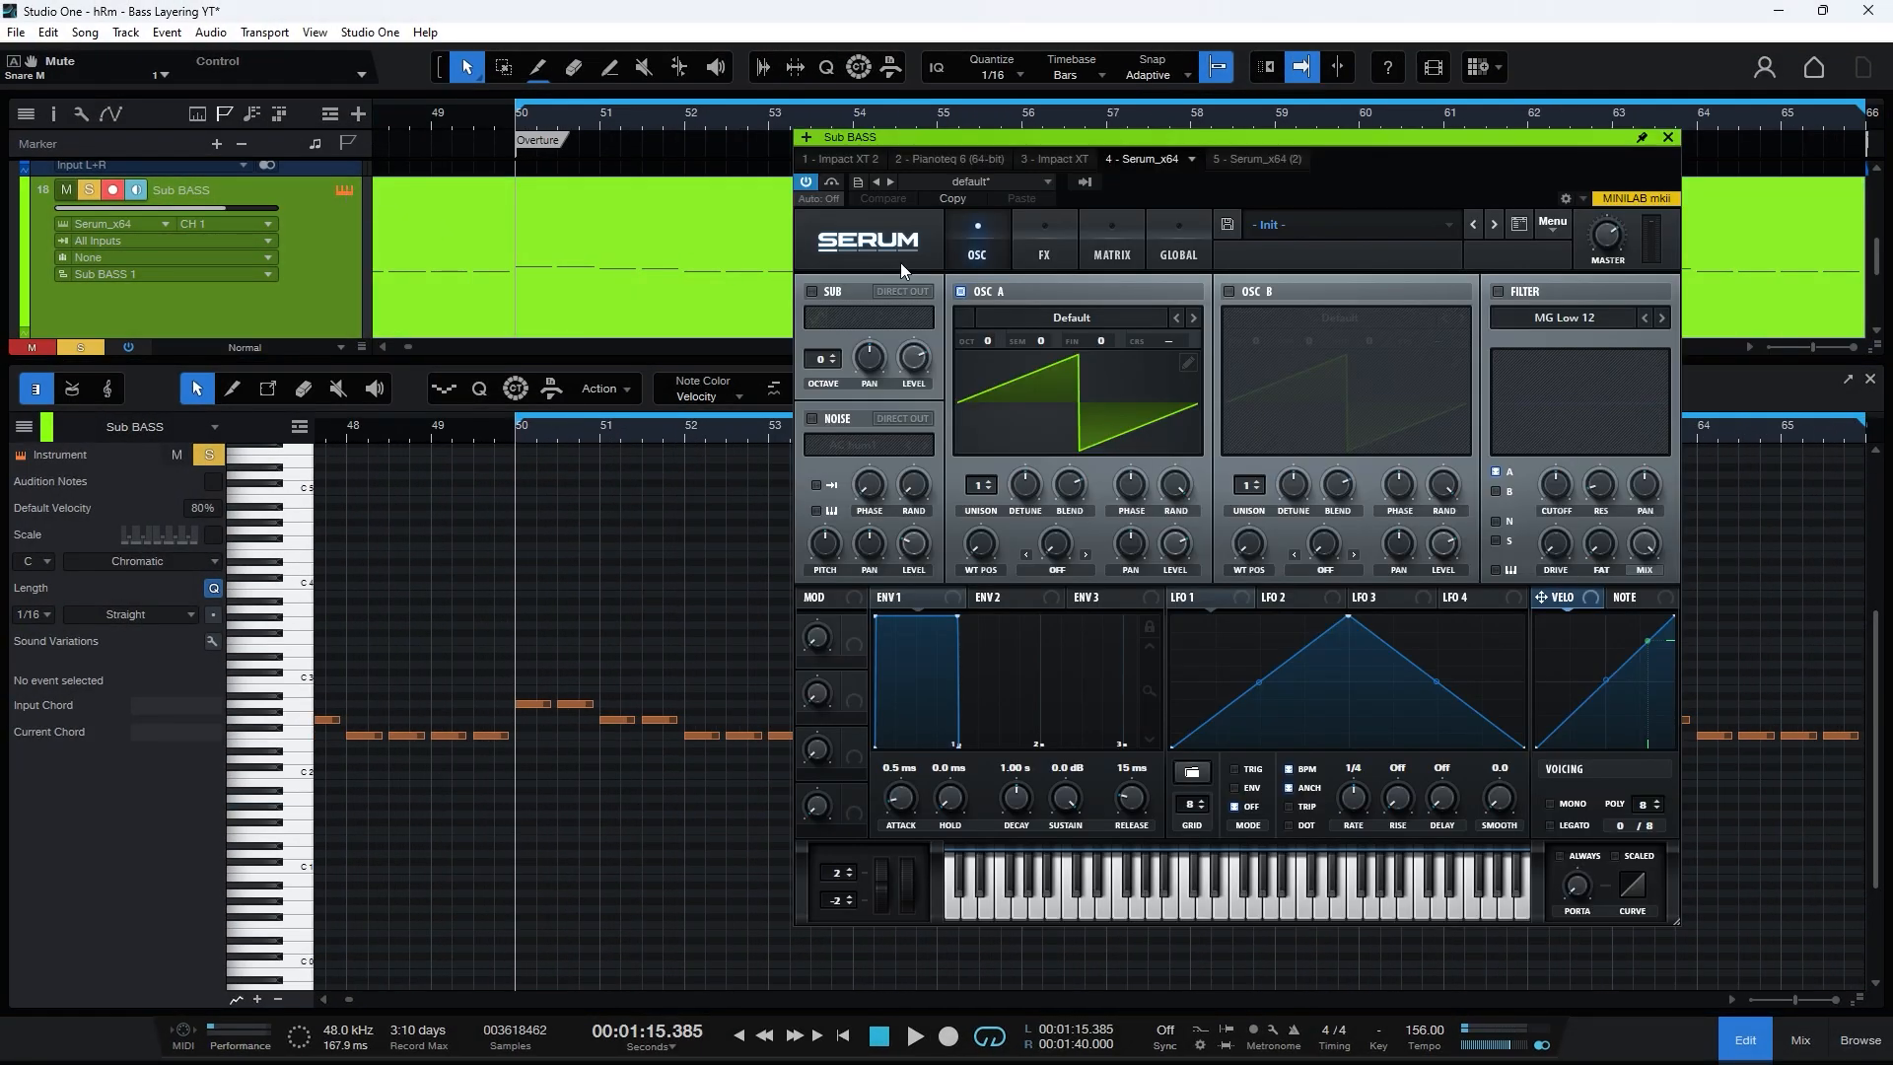
{"action": "left_click", "coordinate": [1096, 325]}
{"action": "mouse_move", "coordinate": [1094, 382]}
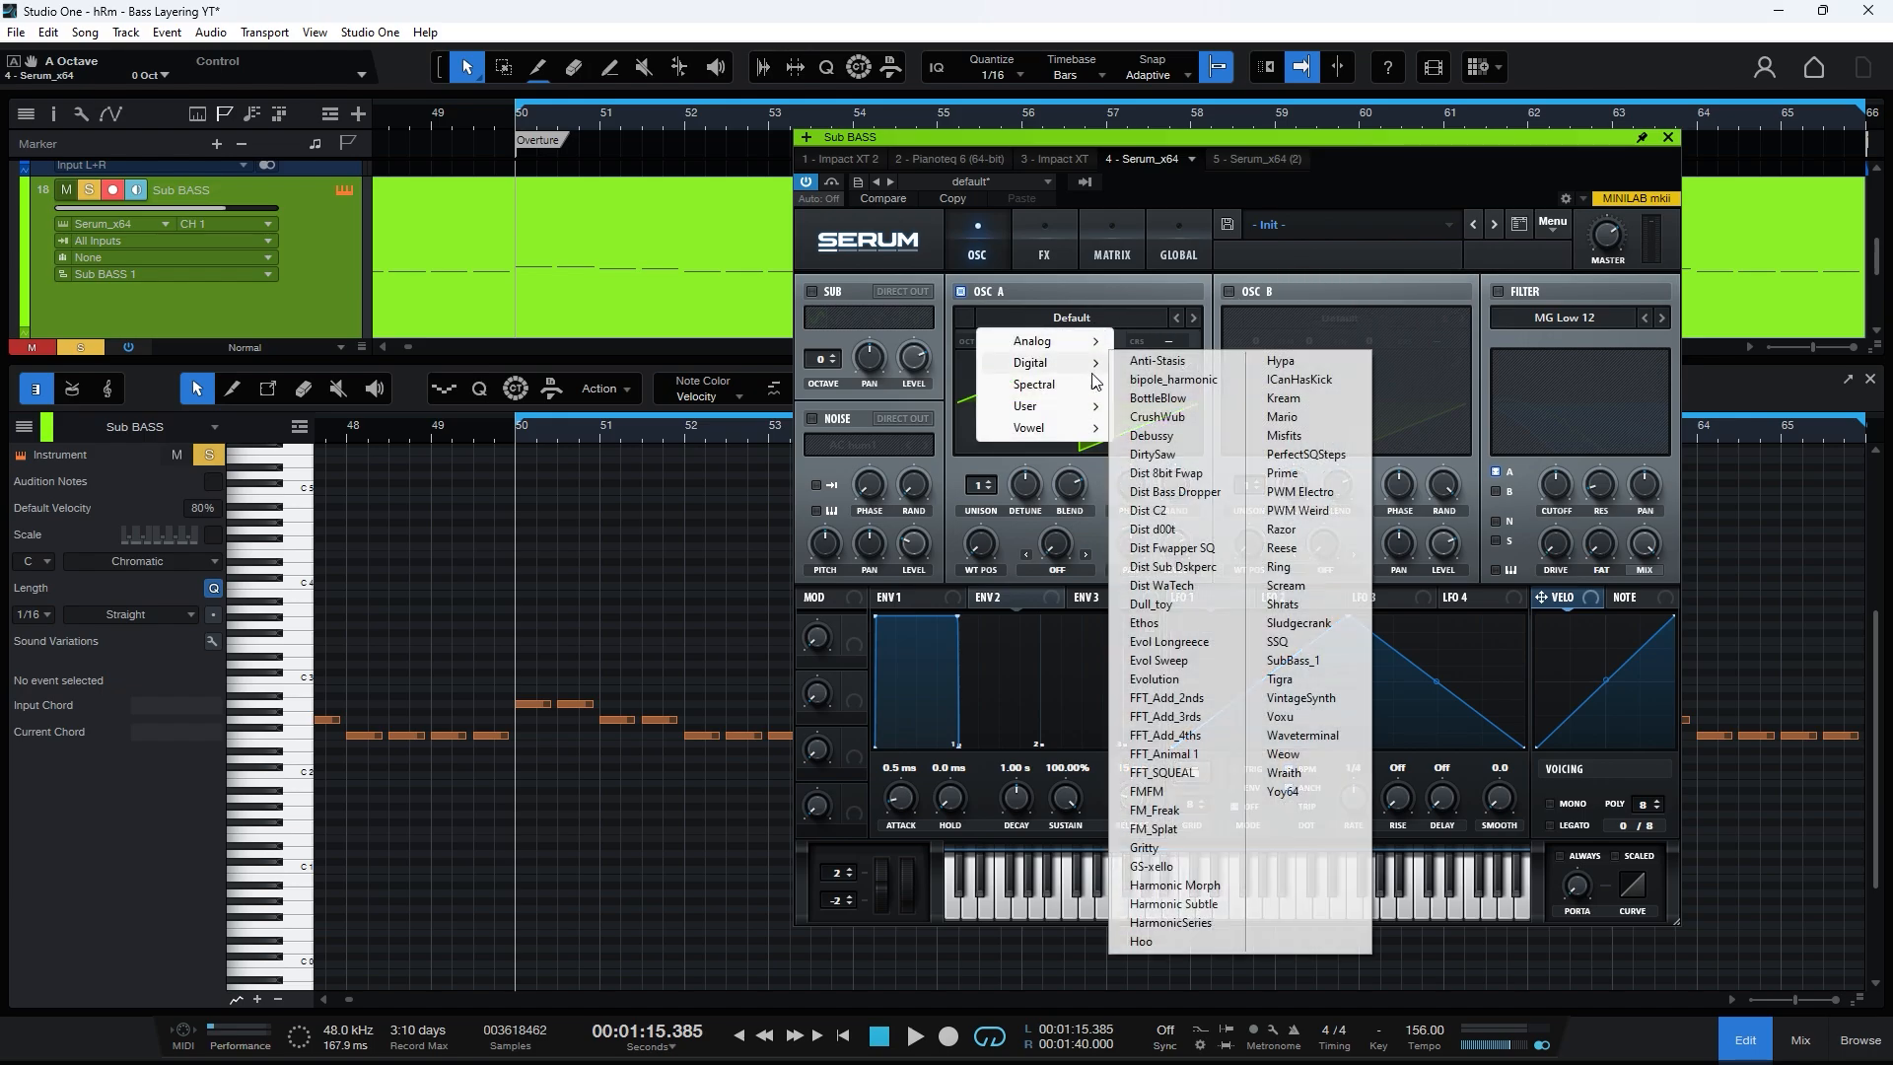
{"action": "left_click", "coordinate": [1323, 361]}
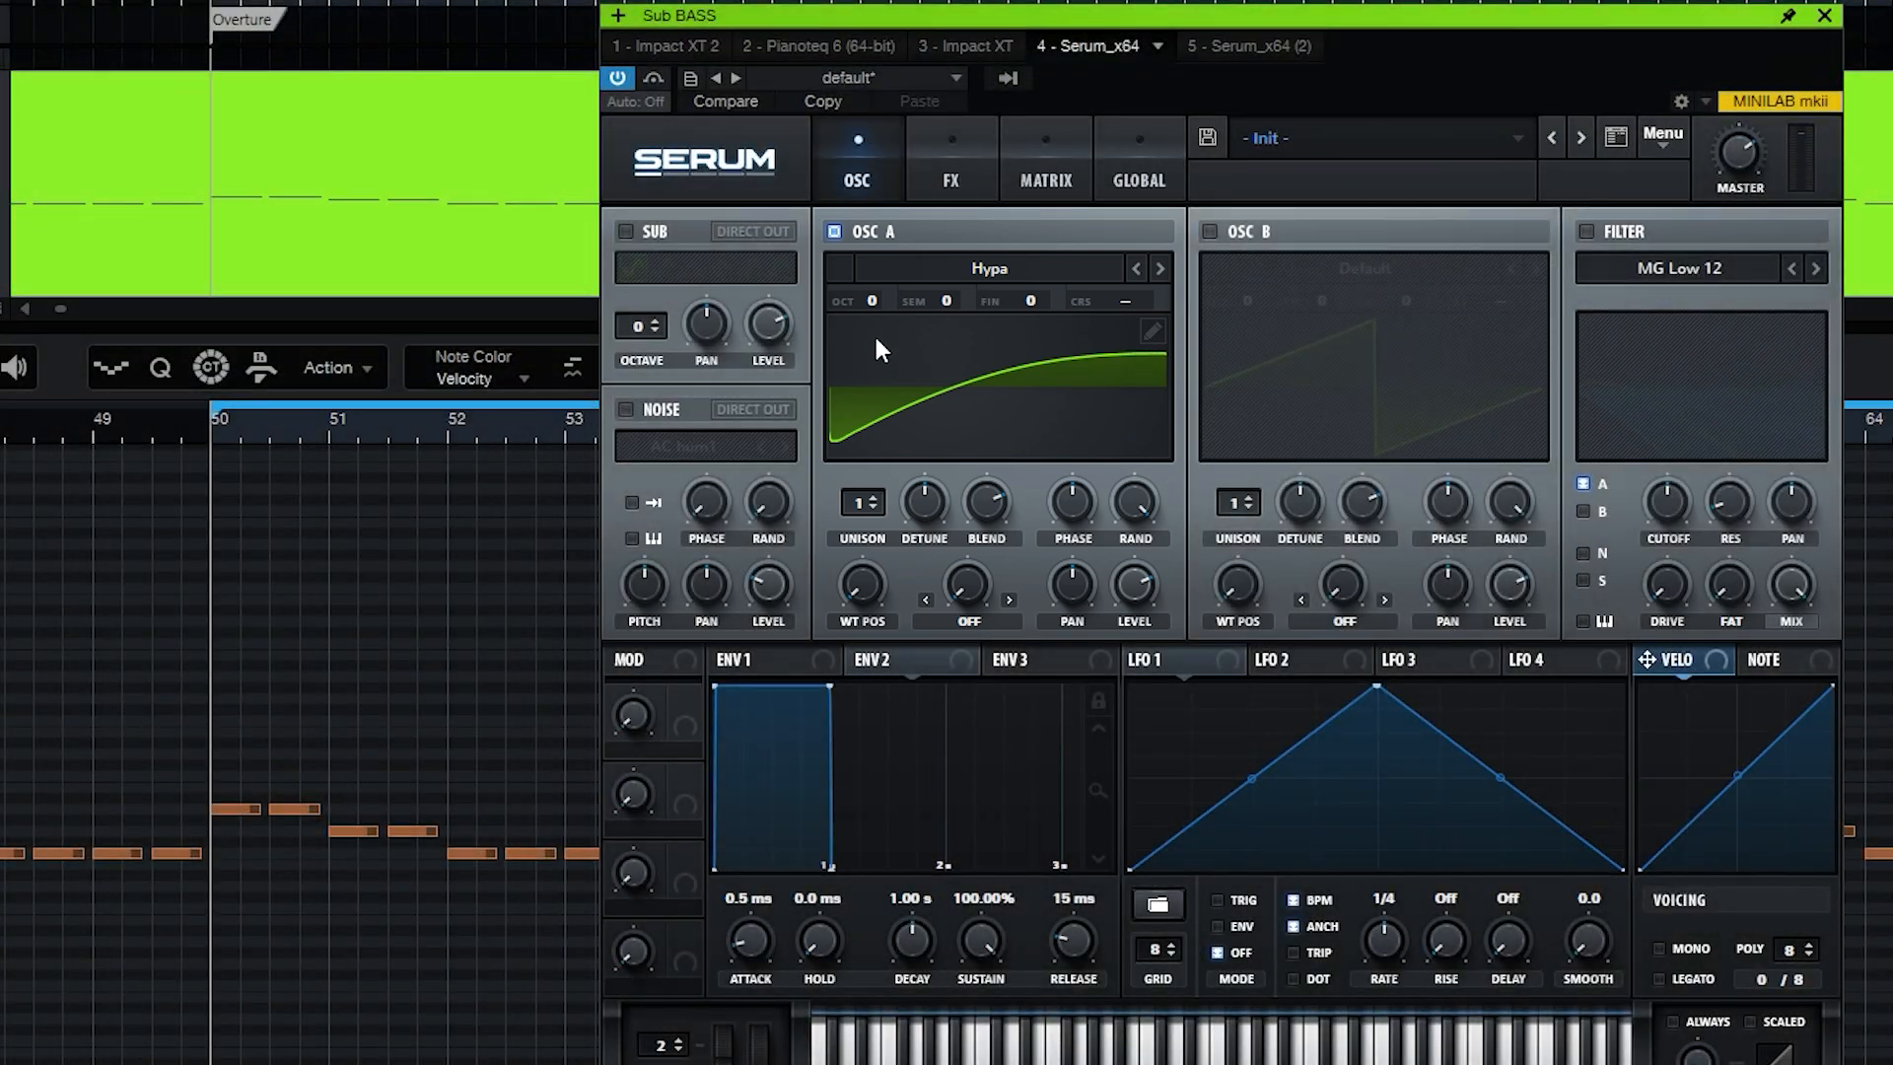
{"action": "left_click_drag", "start_coordinate": [864, 306], "coordinate": [843, 295]}
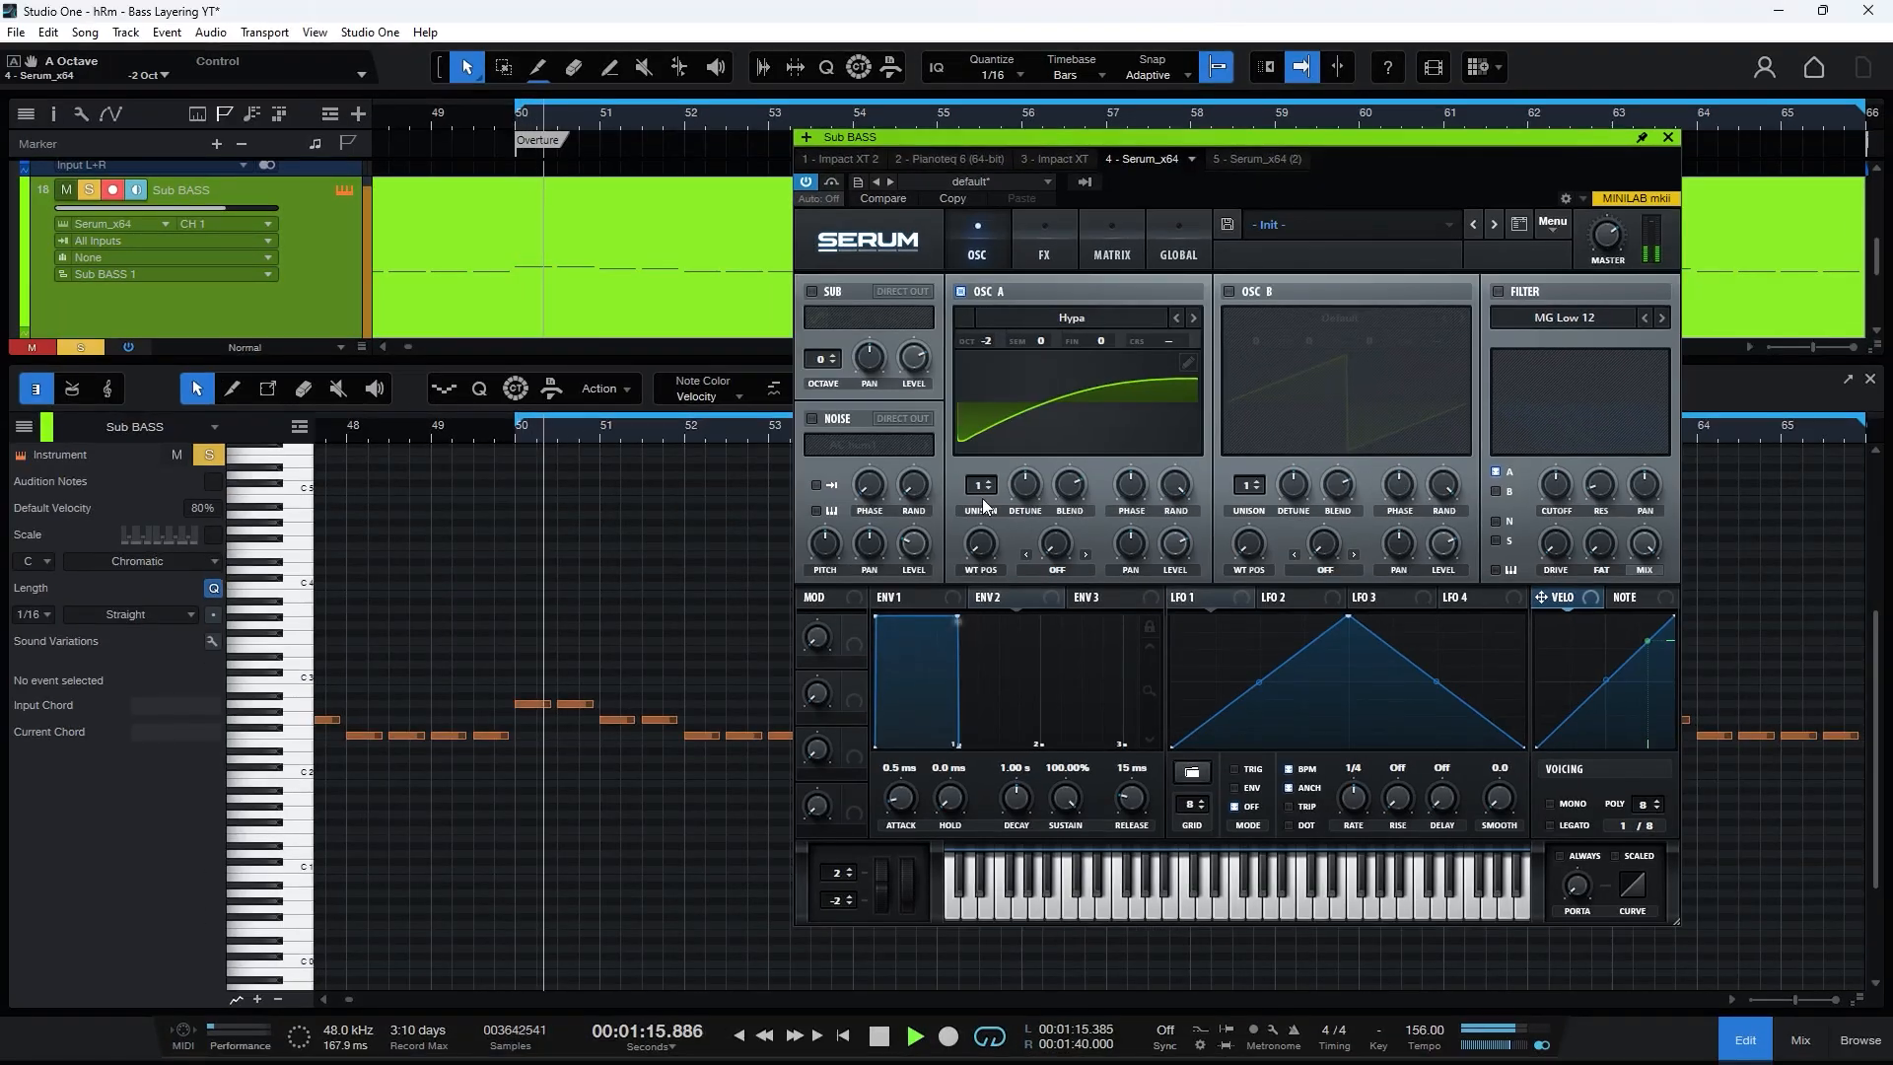
{"action": "key", "text": "space"}
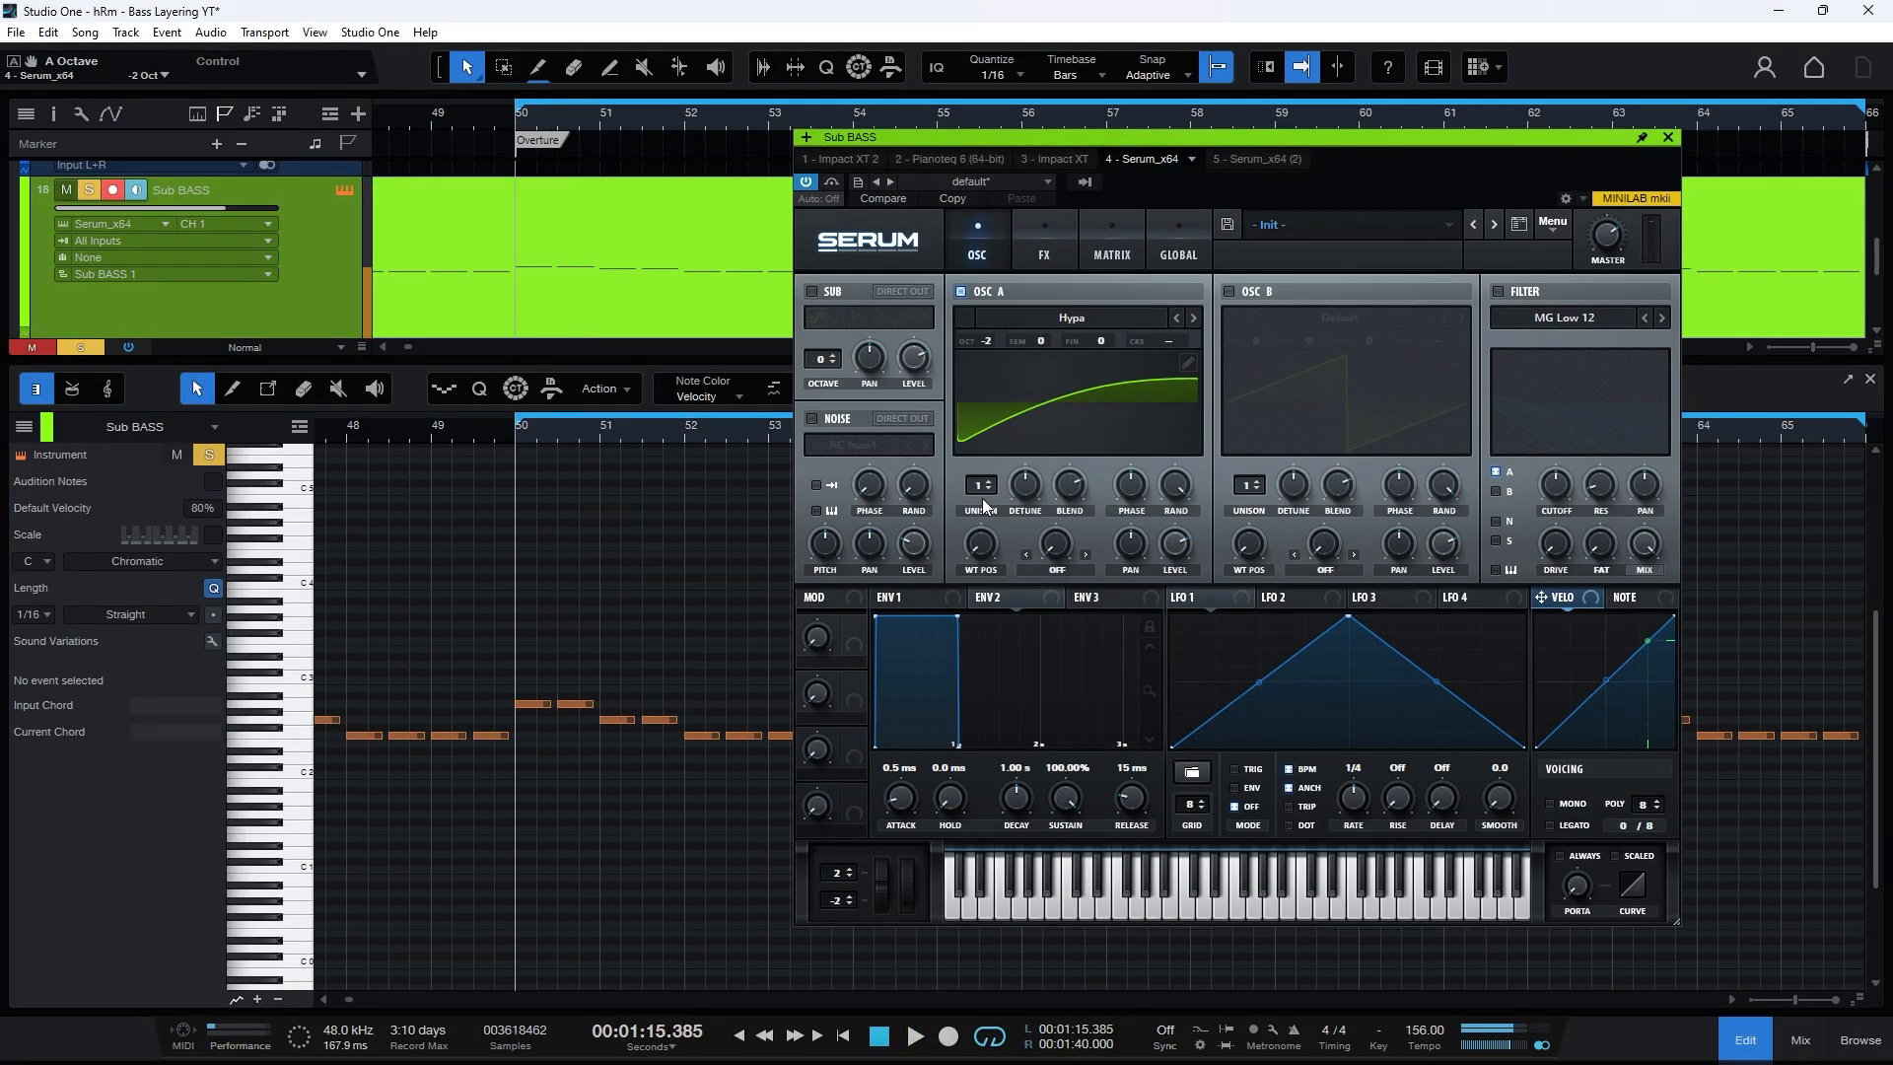
- Enable oscillator B with the Hypa wavetable, set octave -1, unison 2 and detune 0.18, and audition it
{"action": "left_click", "coordinate": [1228, 292]}
{"action": "left_click", "coordinate": [1334, 318]}
{"action": "mouse_move", "coordinate": [1293, 361]}
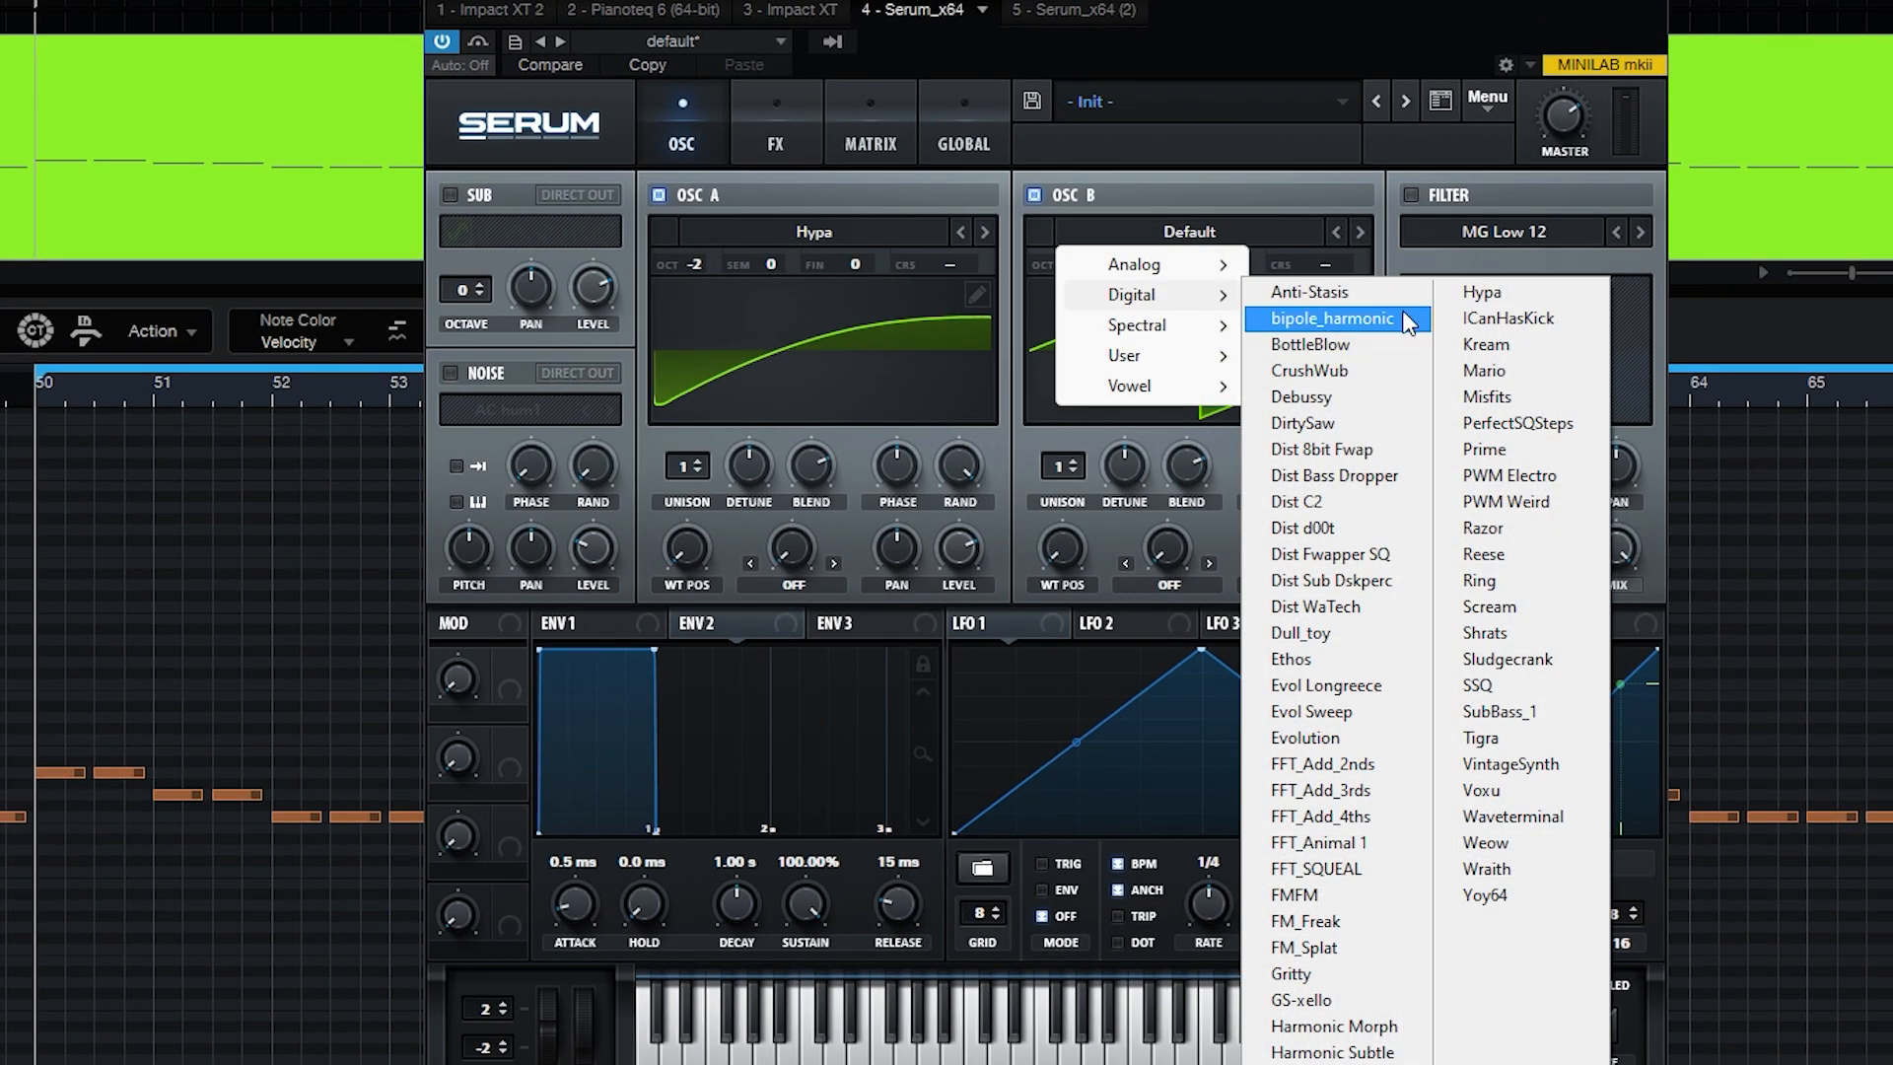
{"action": "left_click", "coordinate": [1524, 294]}
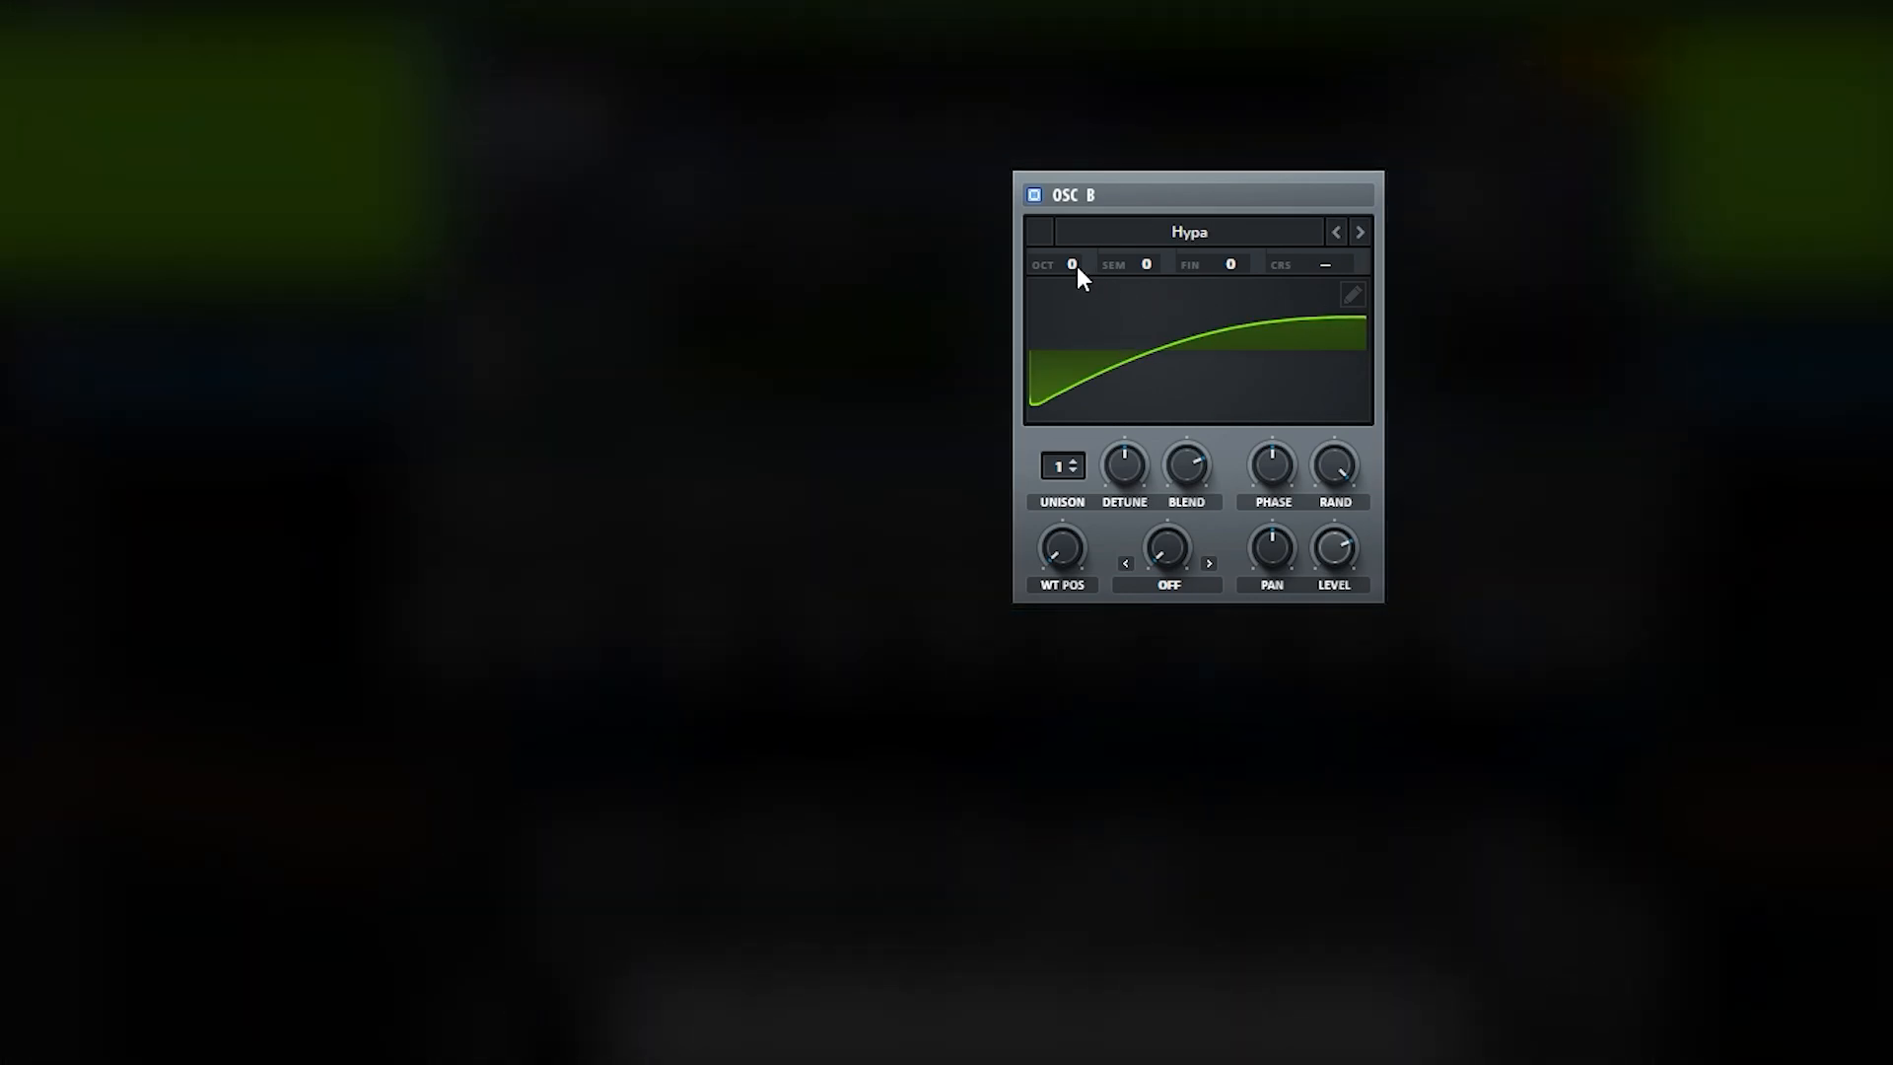
{"action": "scroll", "coordinate": [1076, 266], "scroll_direction": "down", "scroll_amount": 1}
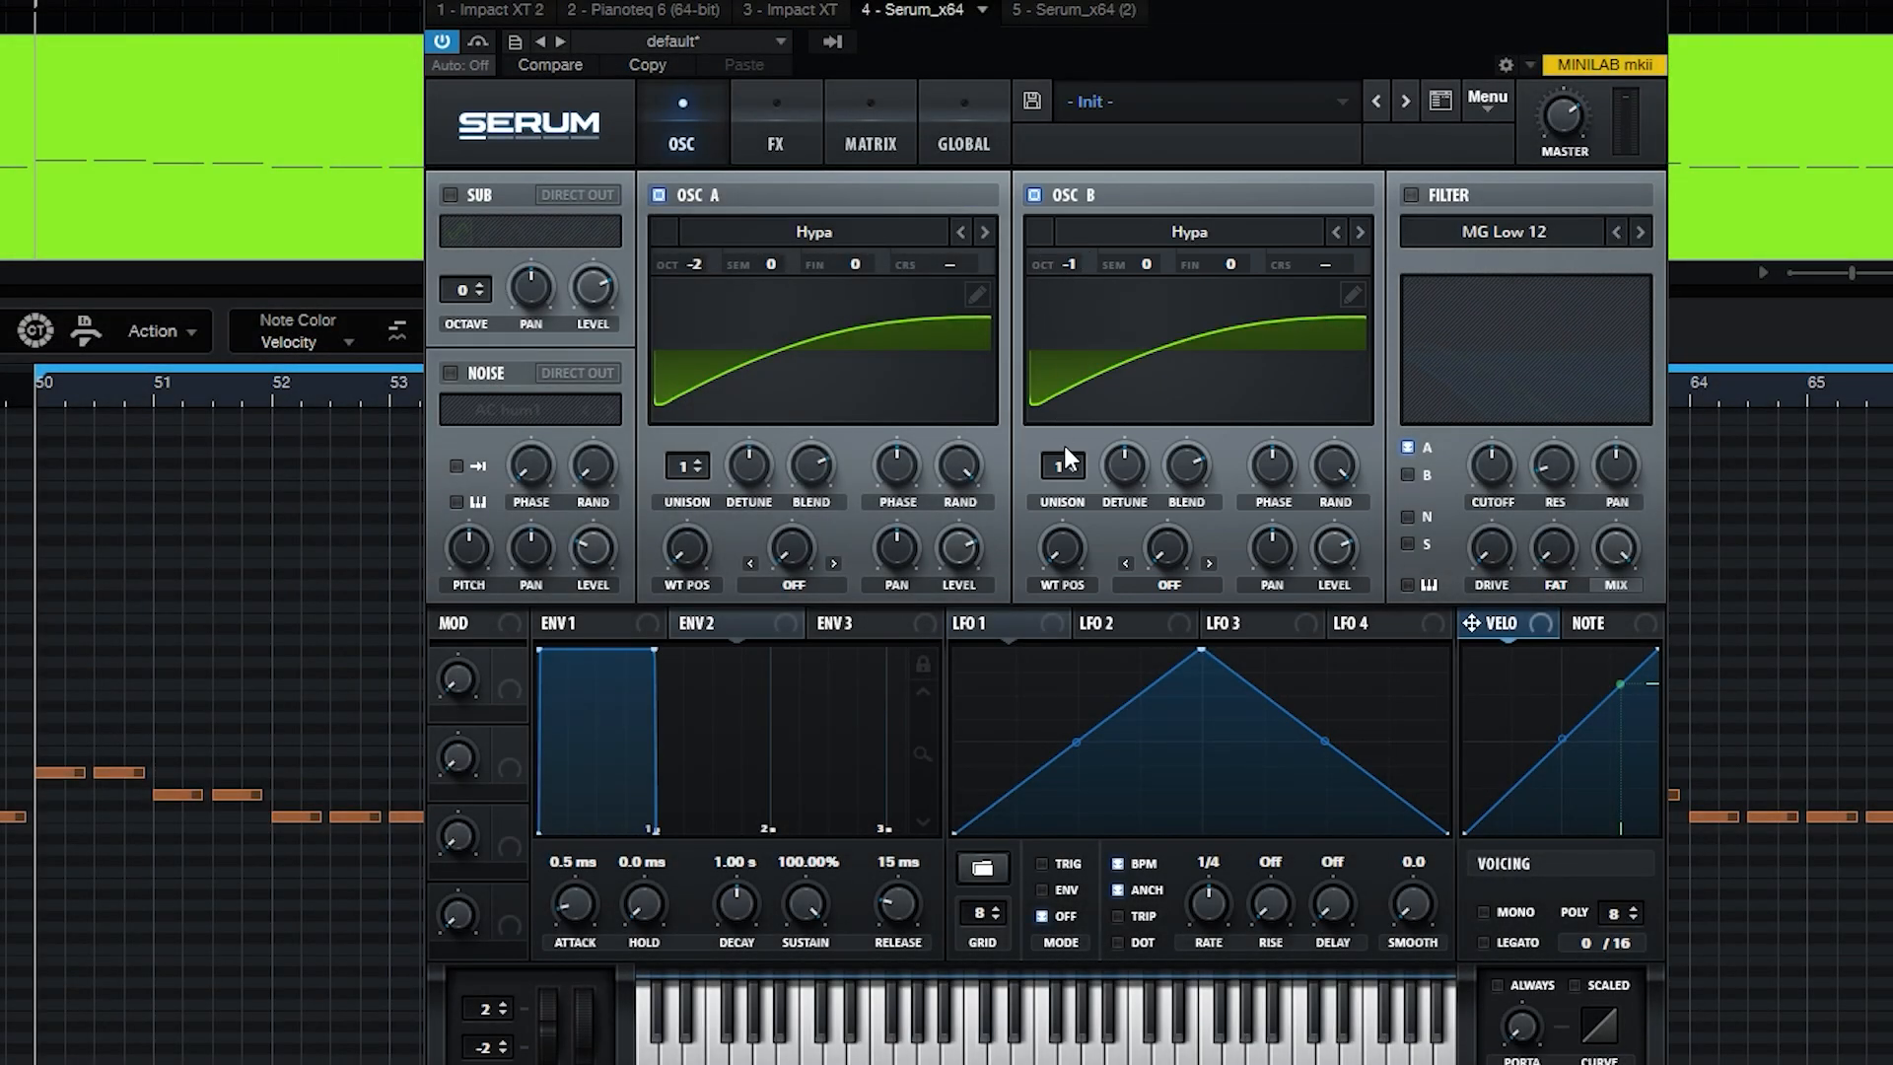
{"action": "left_click", "coordinate": [1073, 459]}
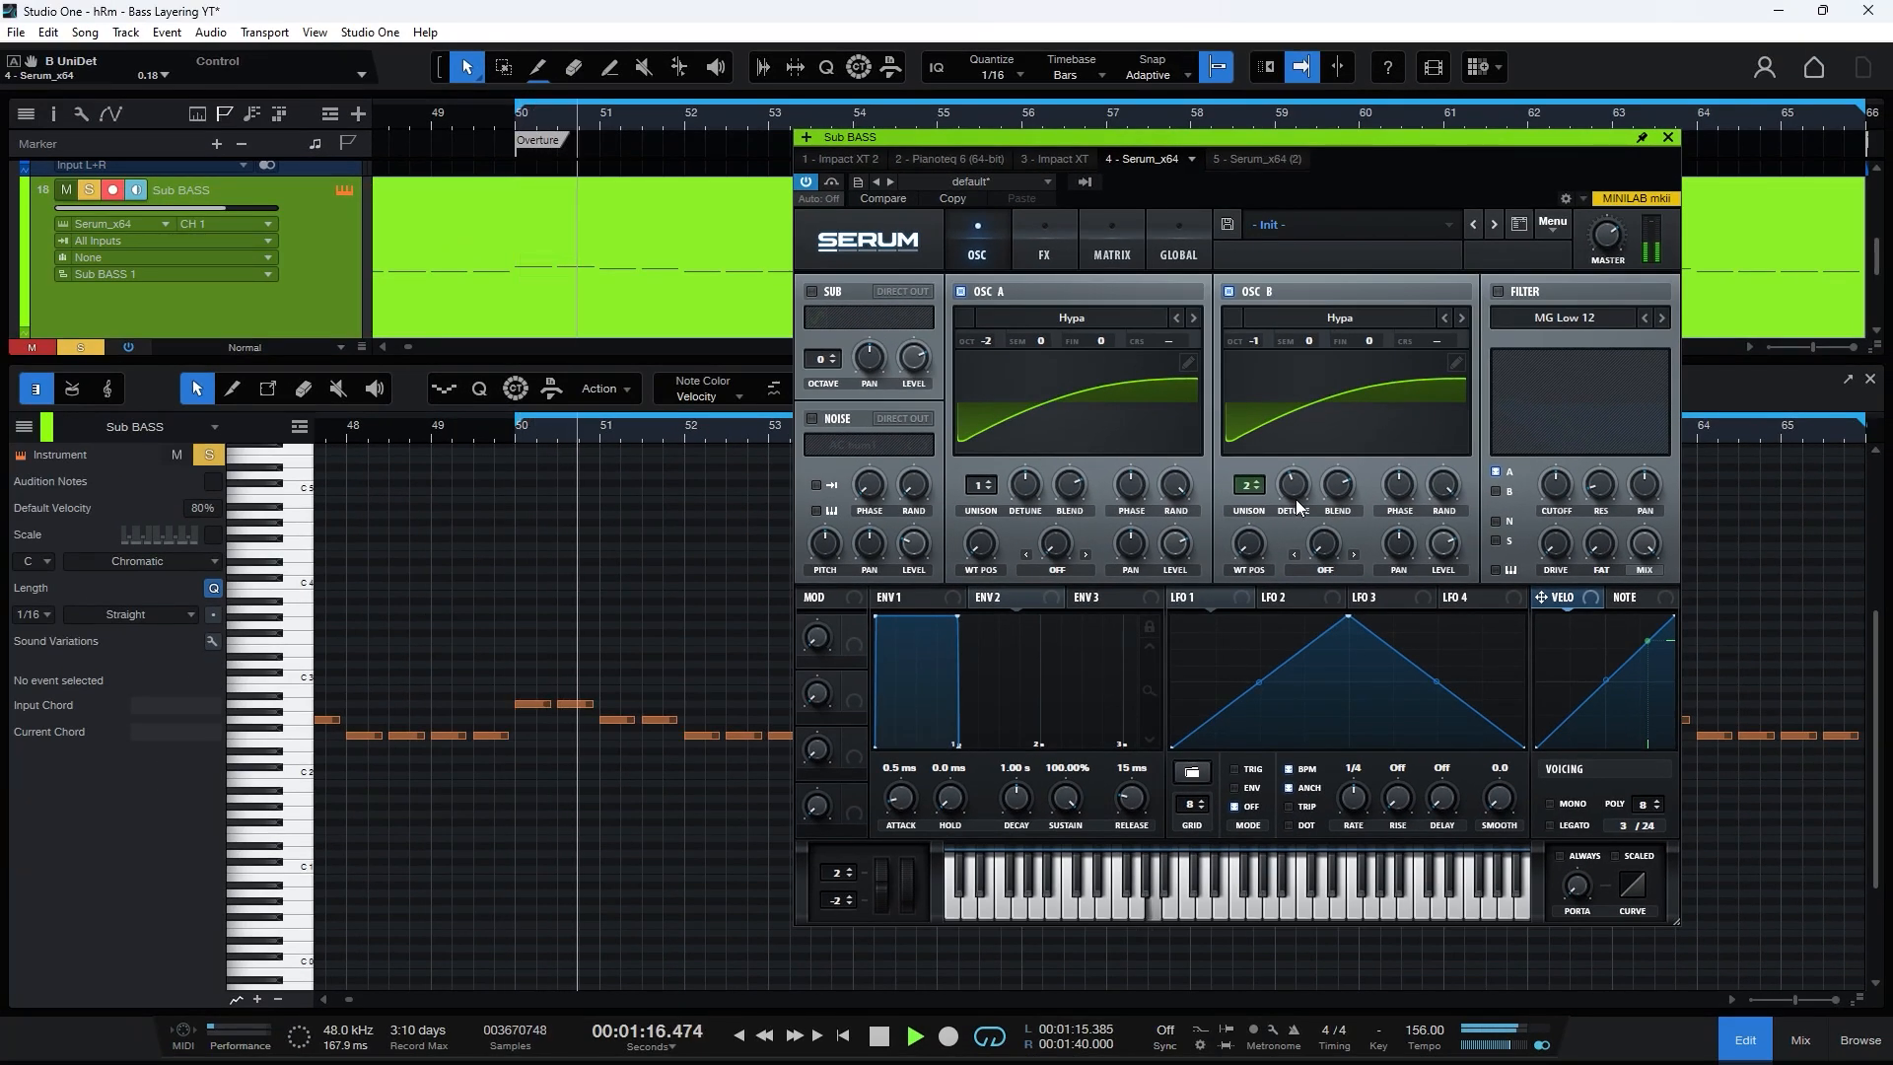
{"action": "key", "text": "space"}
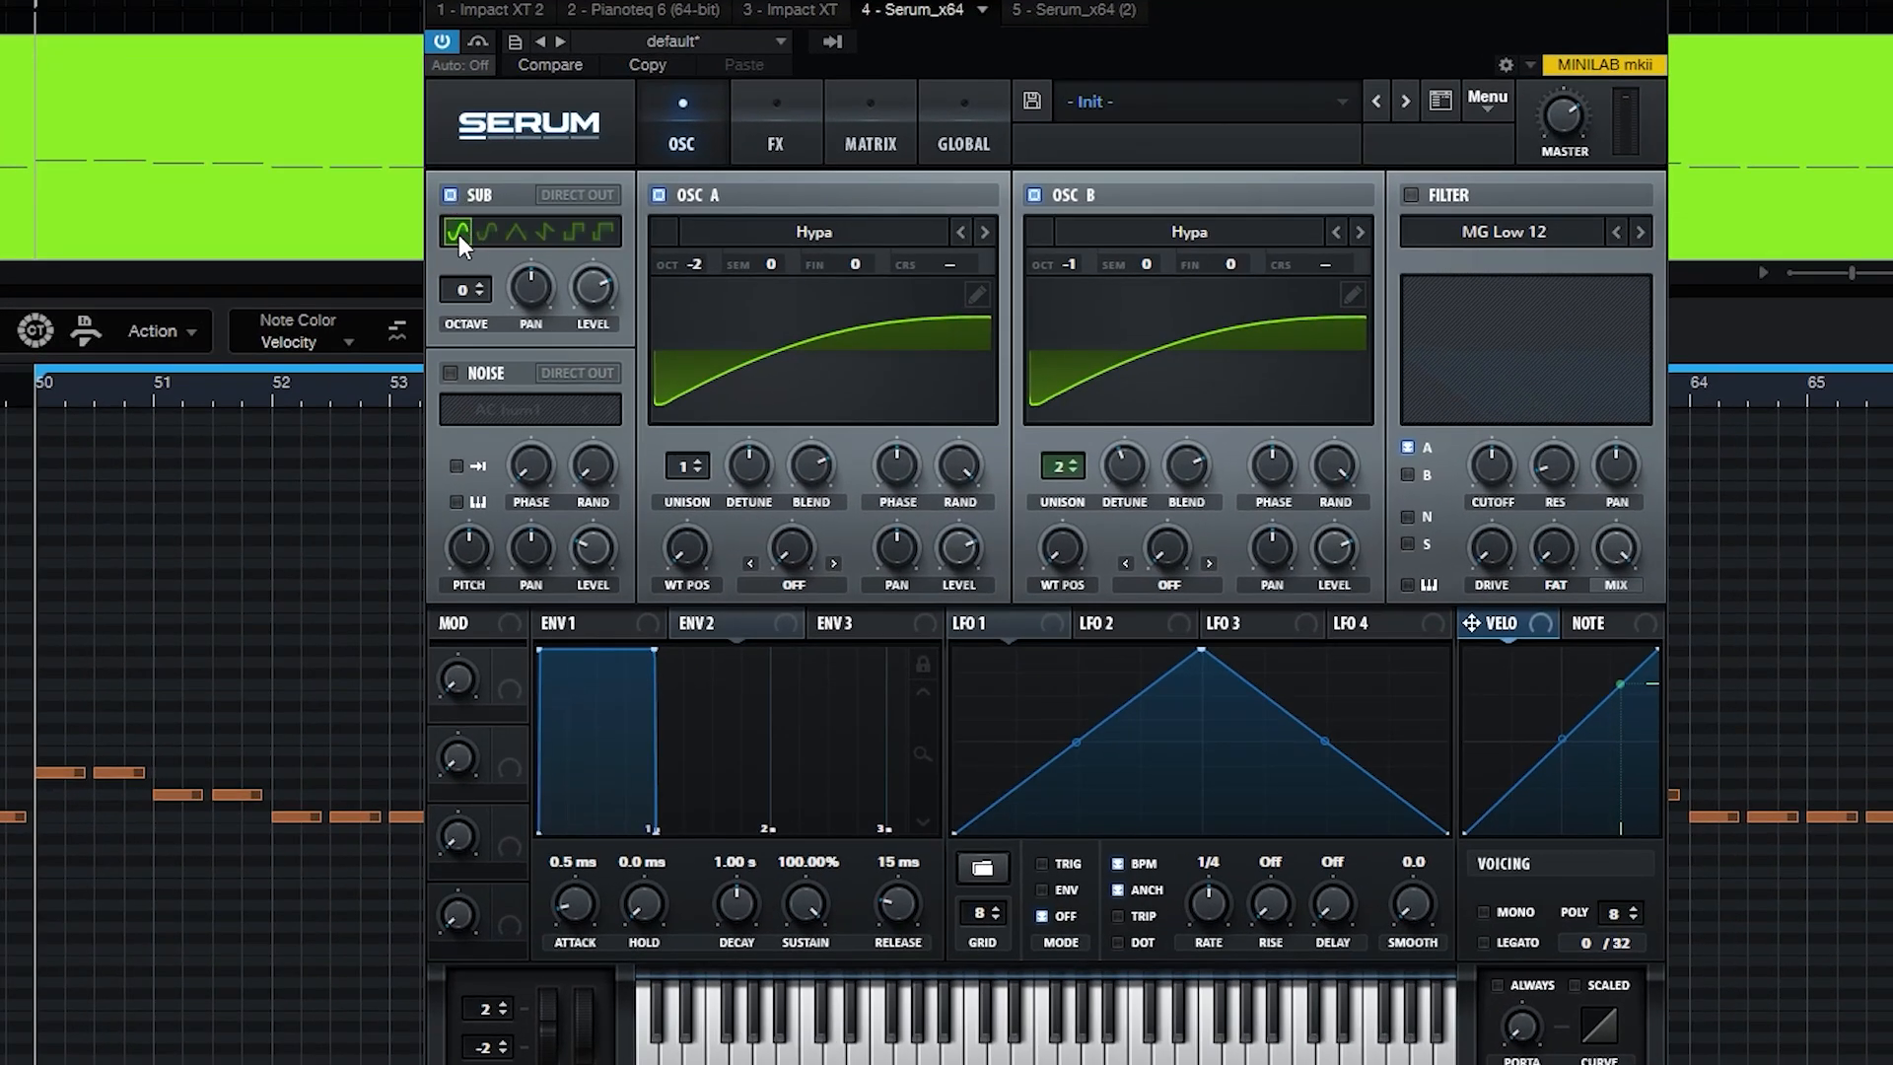
- Set Serum's sub oscillator to a sine wave at octave -2 and audition the layered sound
{"action": "left_click", "coordinate": [483, 292]}
{"action": "left_click", "coordinate": [481, 296]}
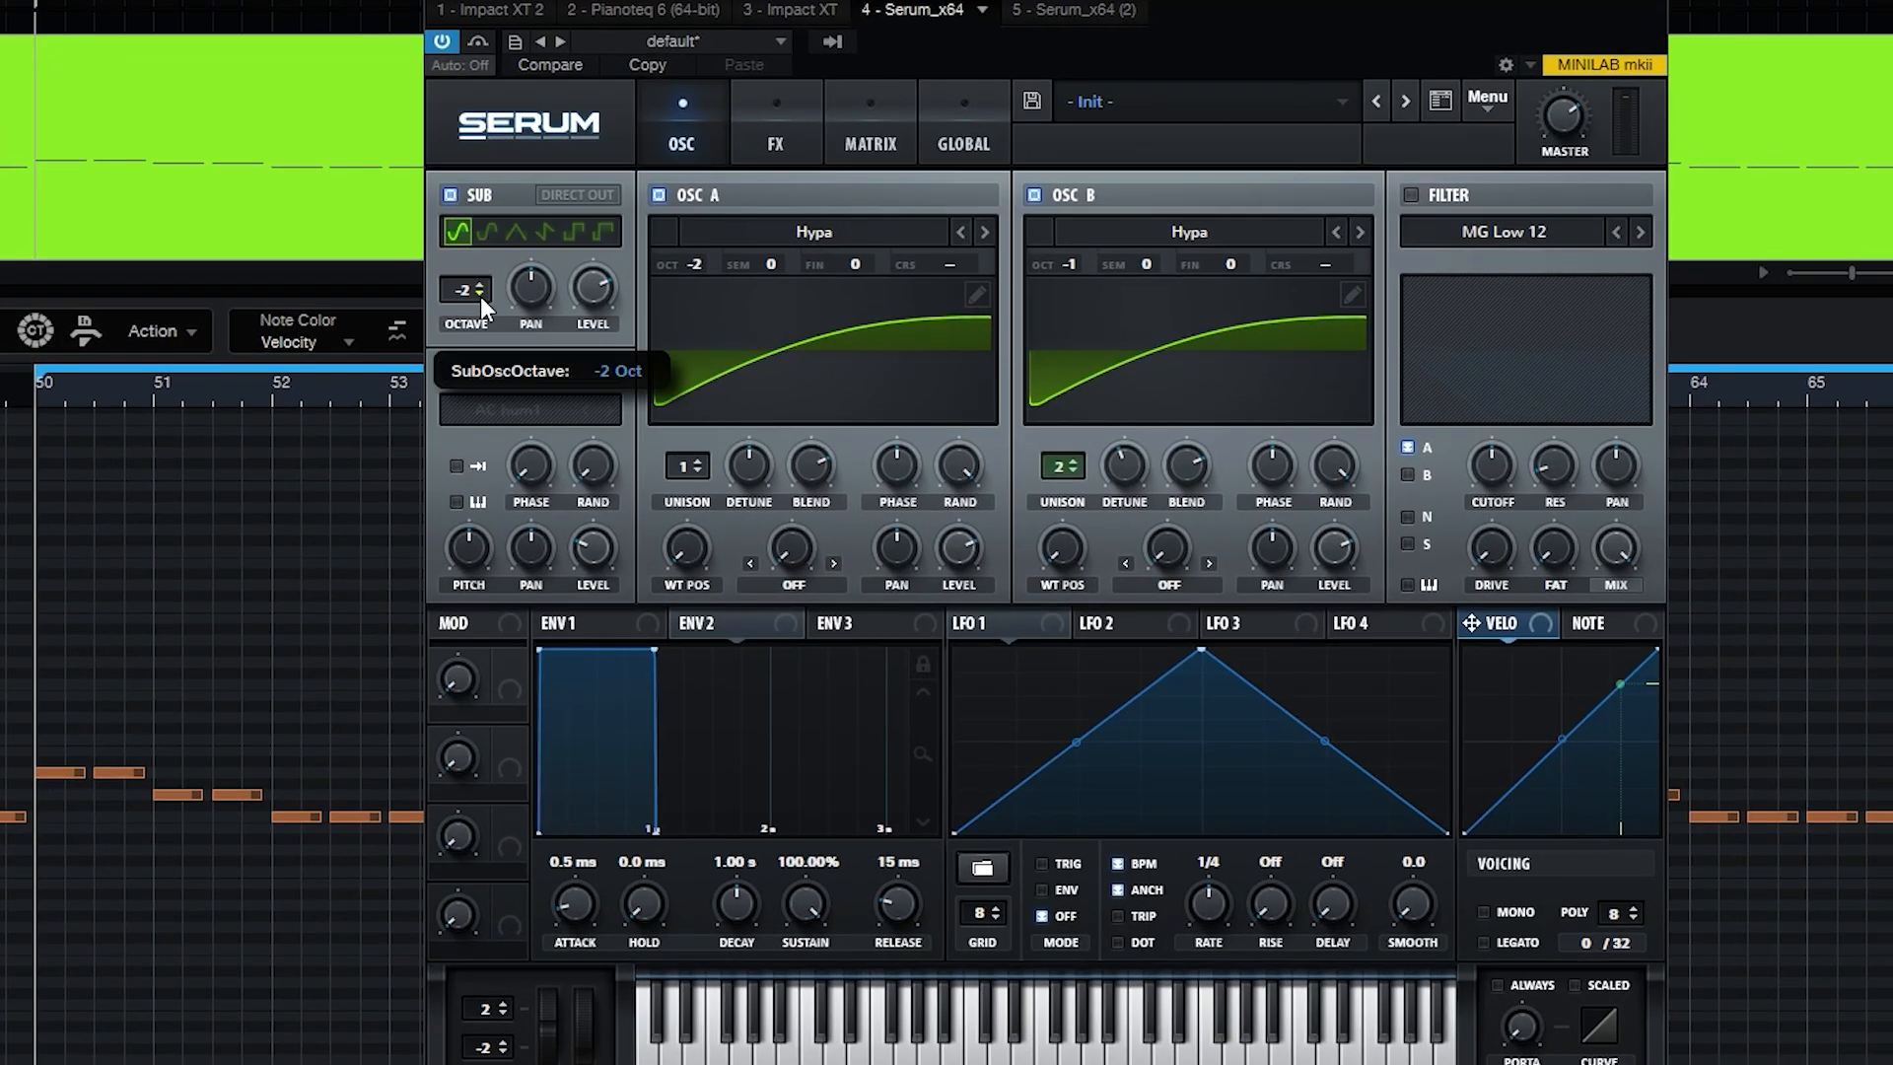
{"action": "key", "text": "space"}
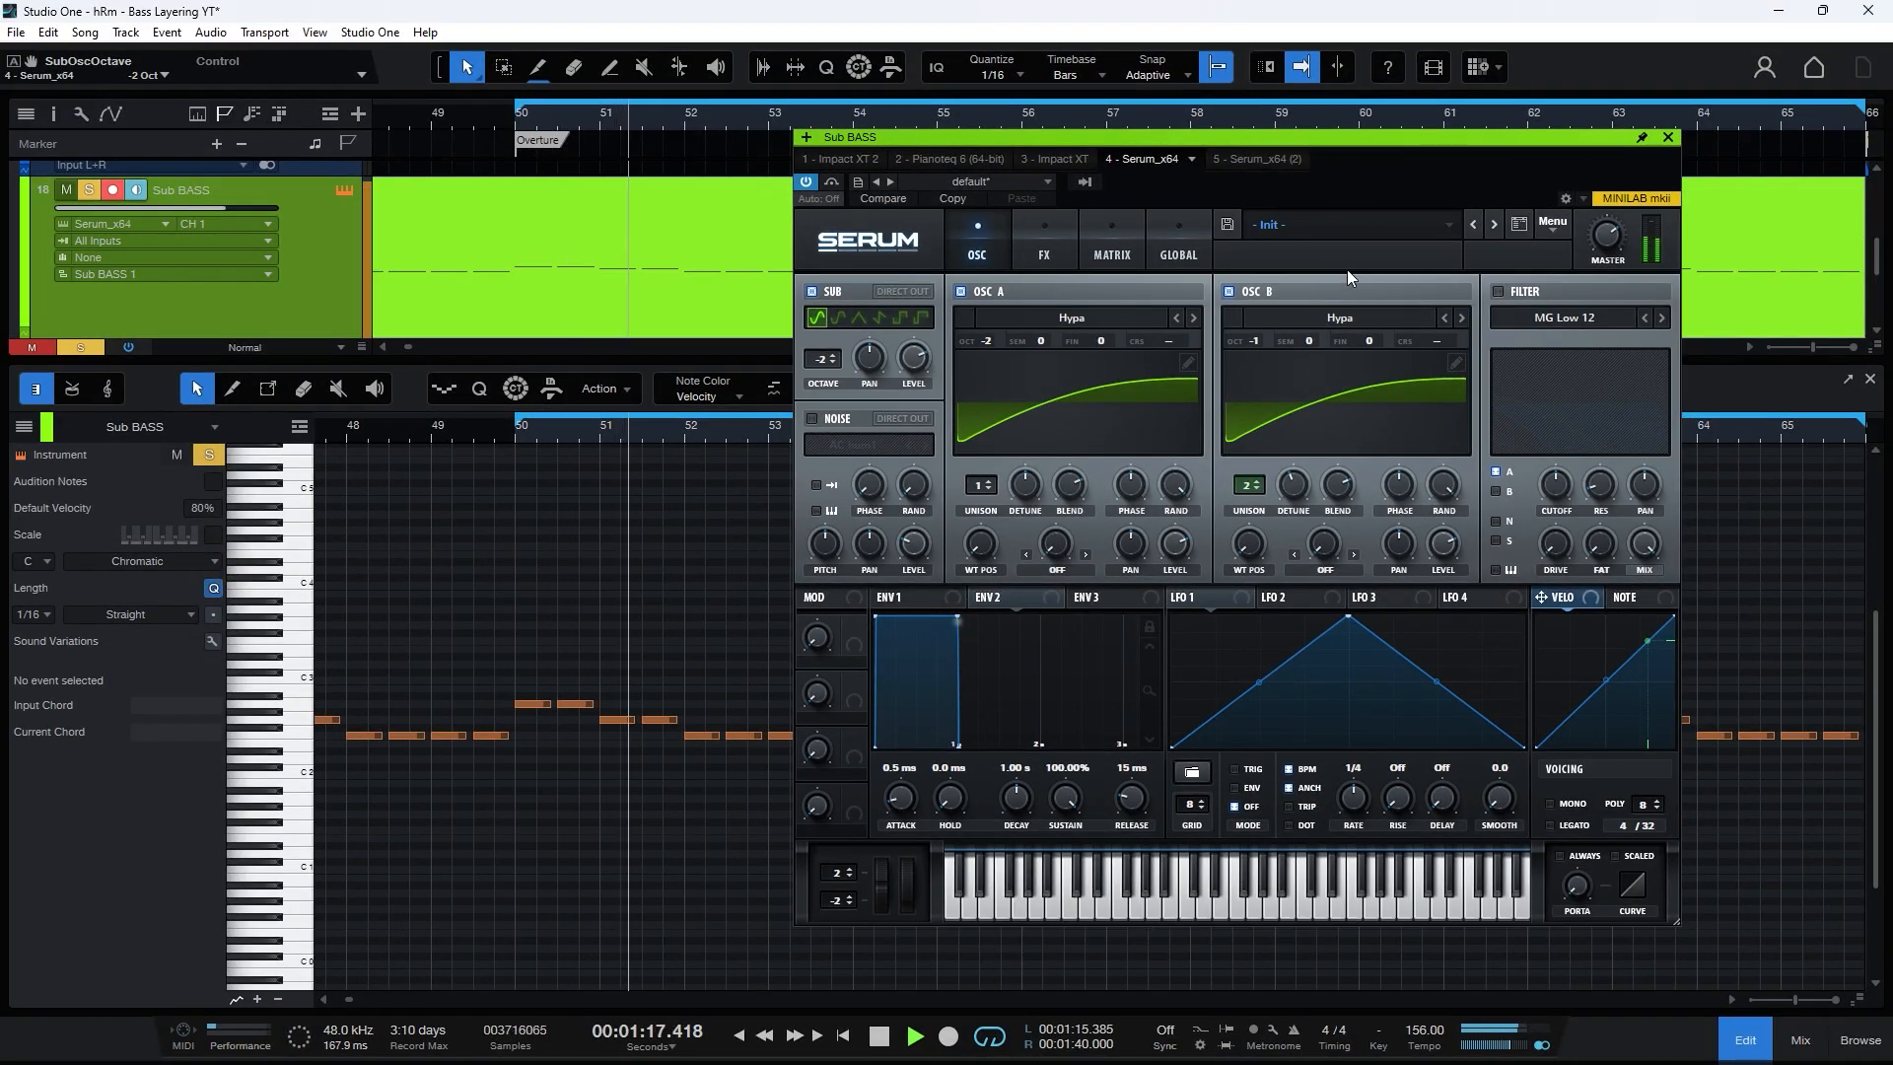
{"action": "key", "text": "space"}
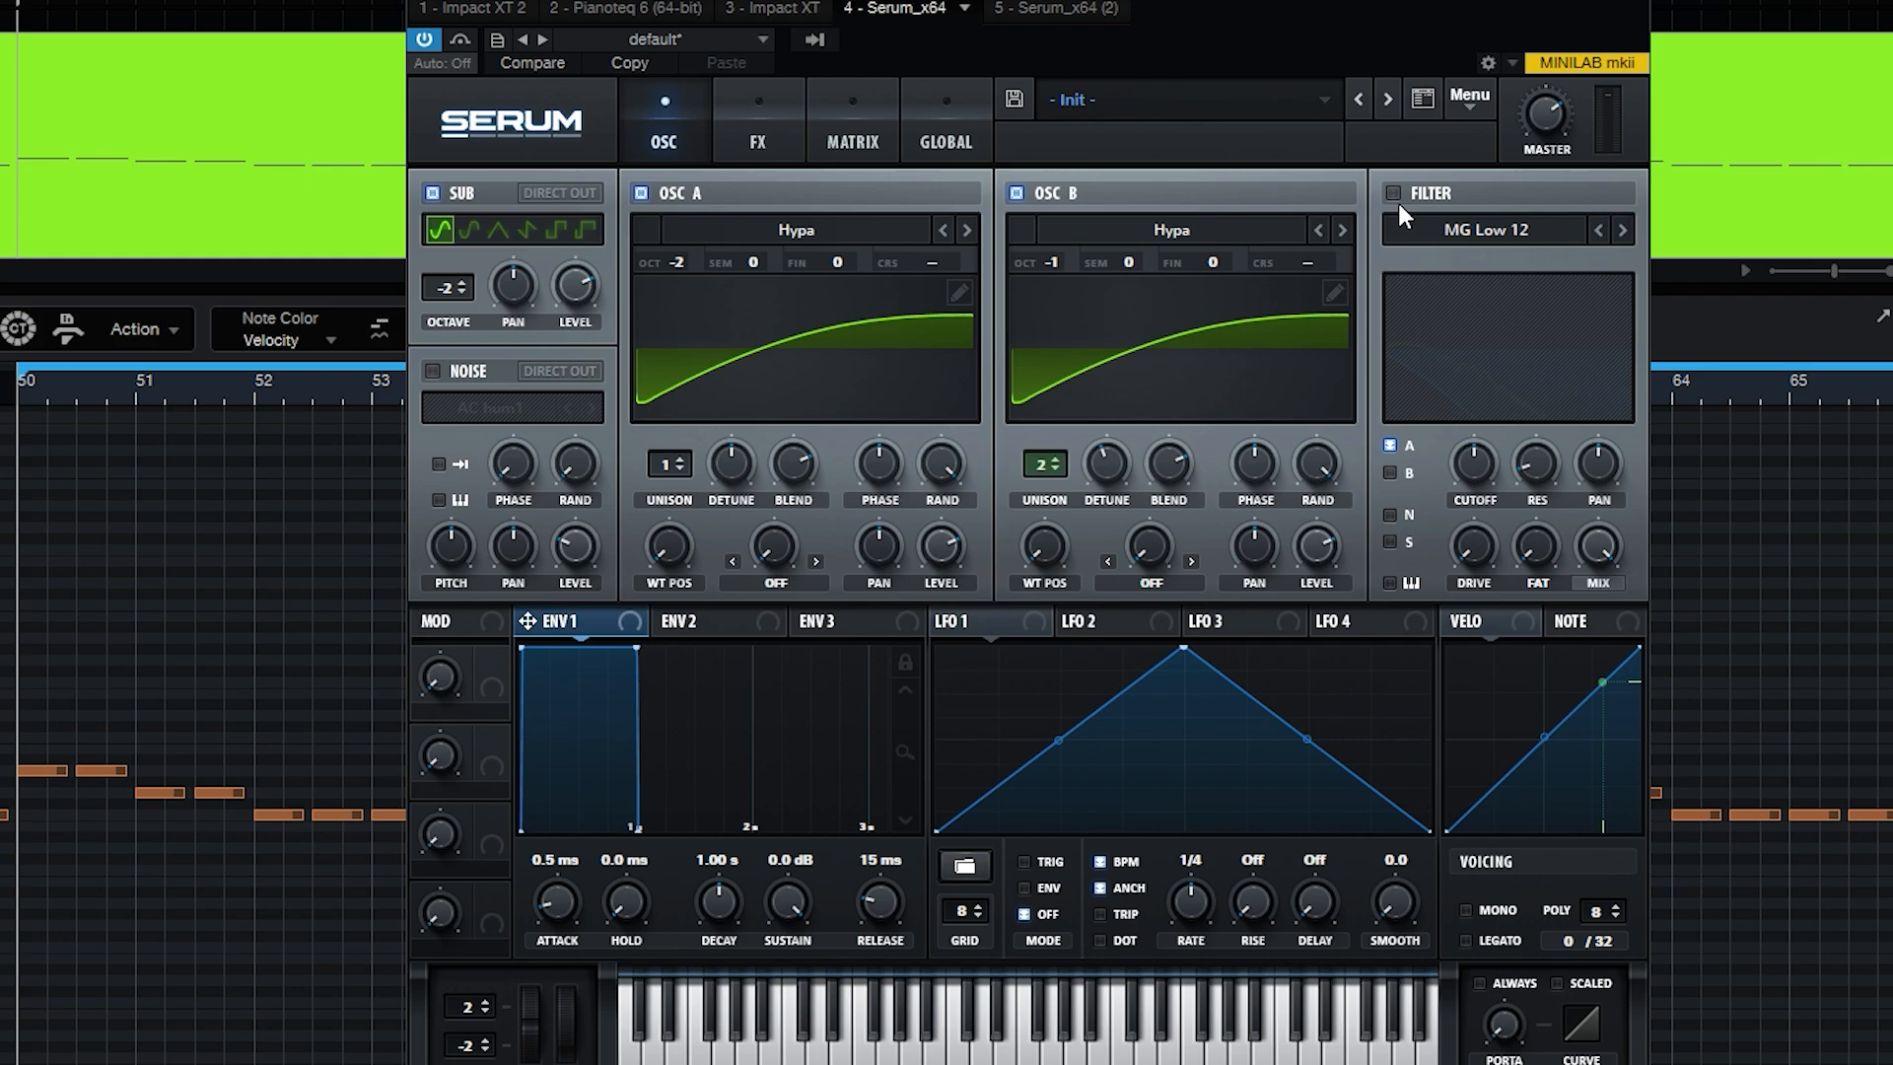
- Turn on the MG Low 12 filter for oscillators A and B and lower its cutoff
{"action": "left_click", "coordinate": [1393, 194]}
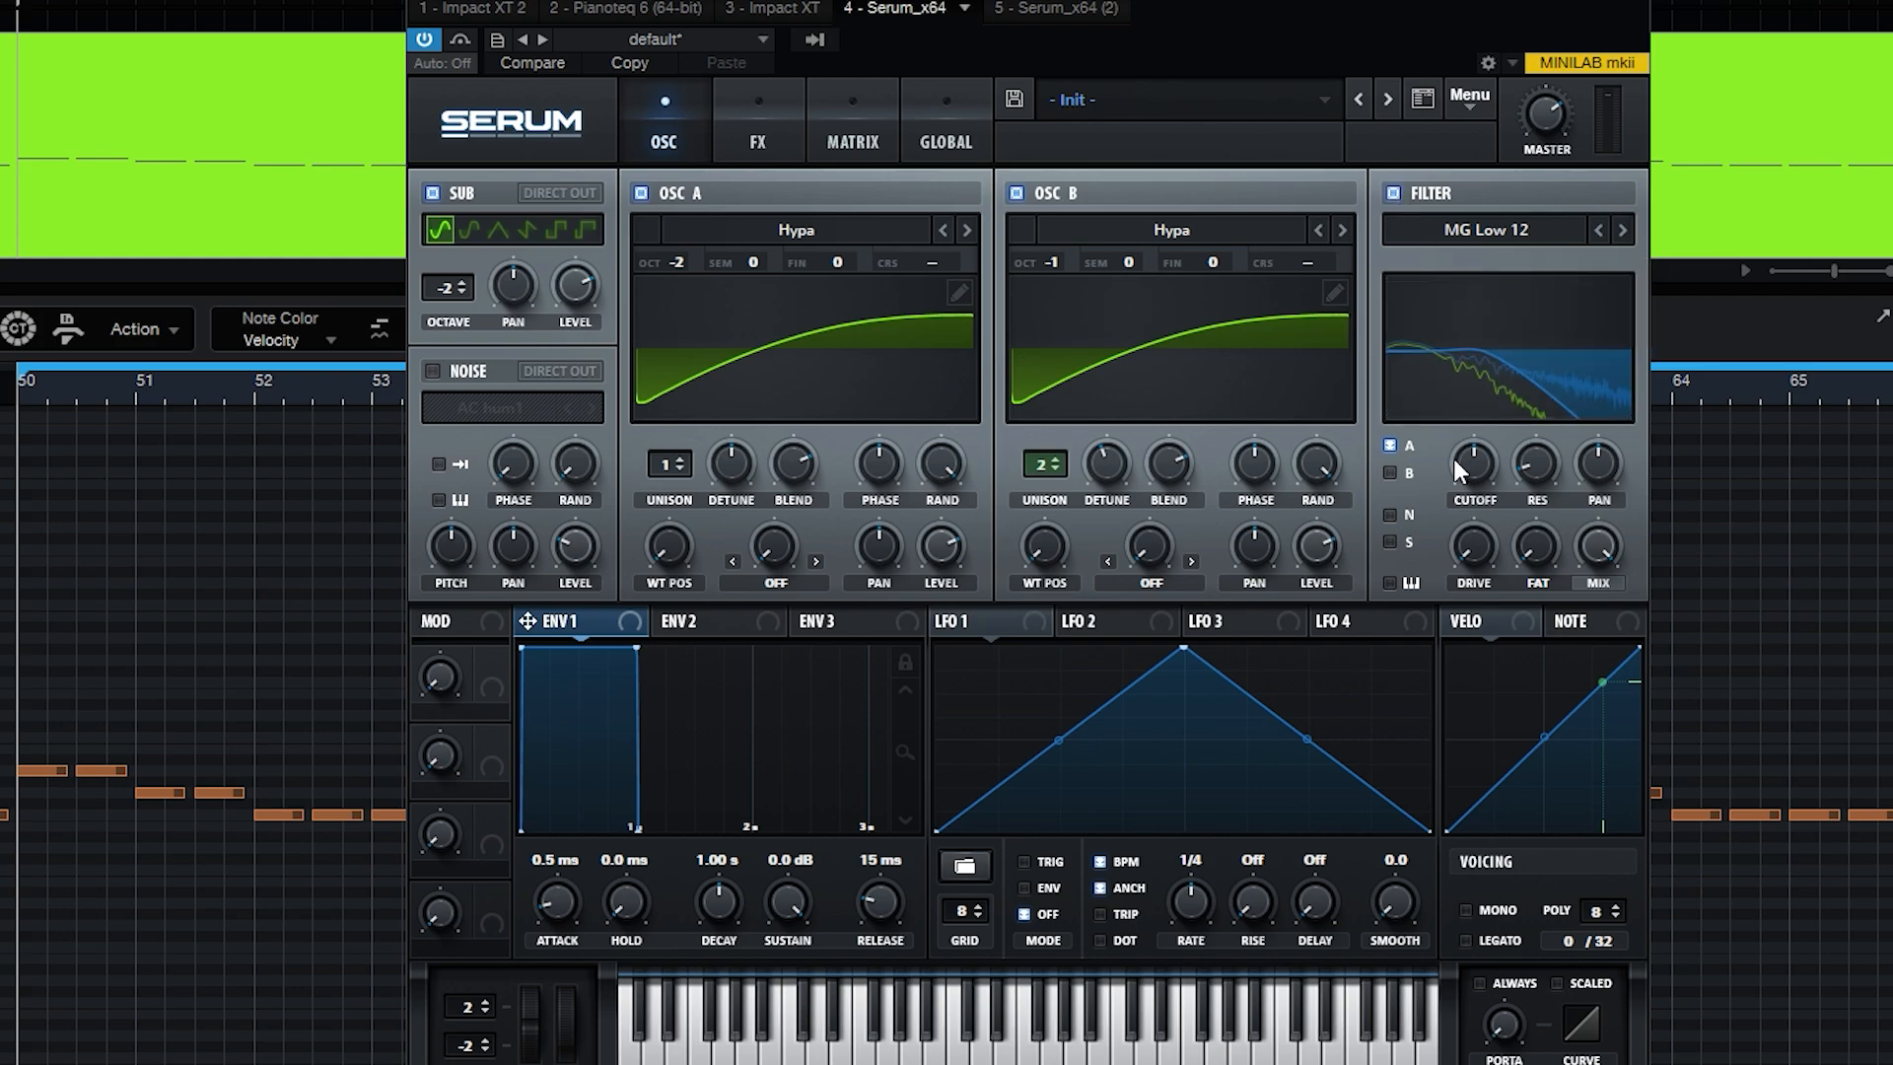
{"action": "left_click_drag", "start_coordinate": [1472, 461], "coordinate": [1468, 581]}
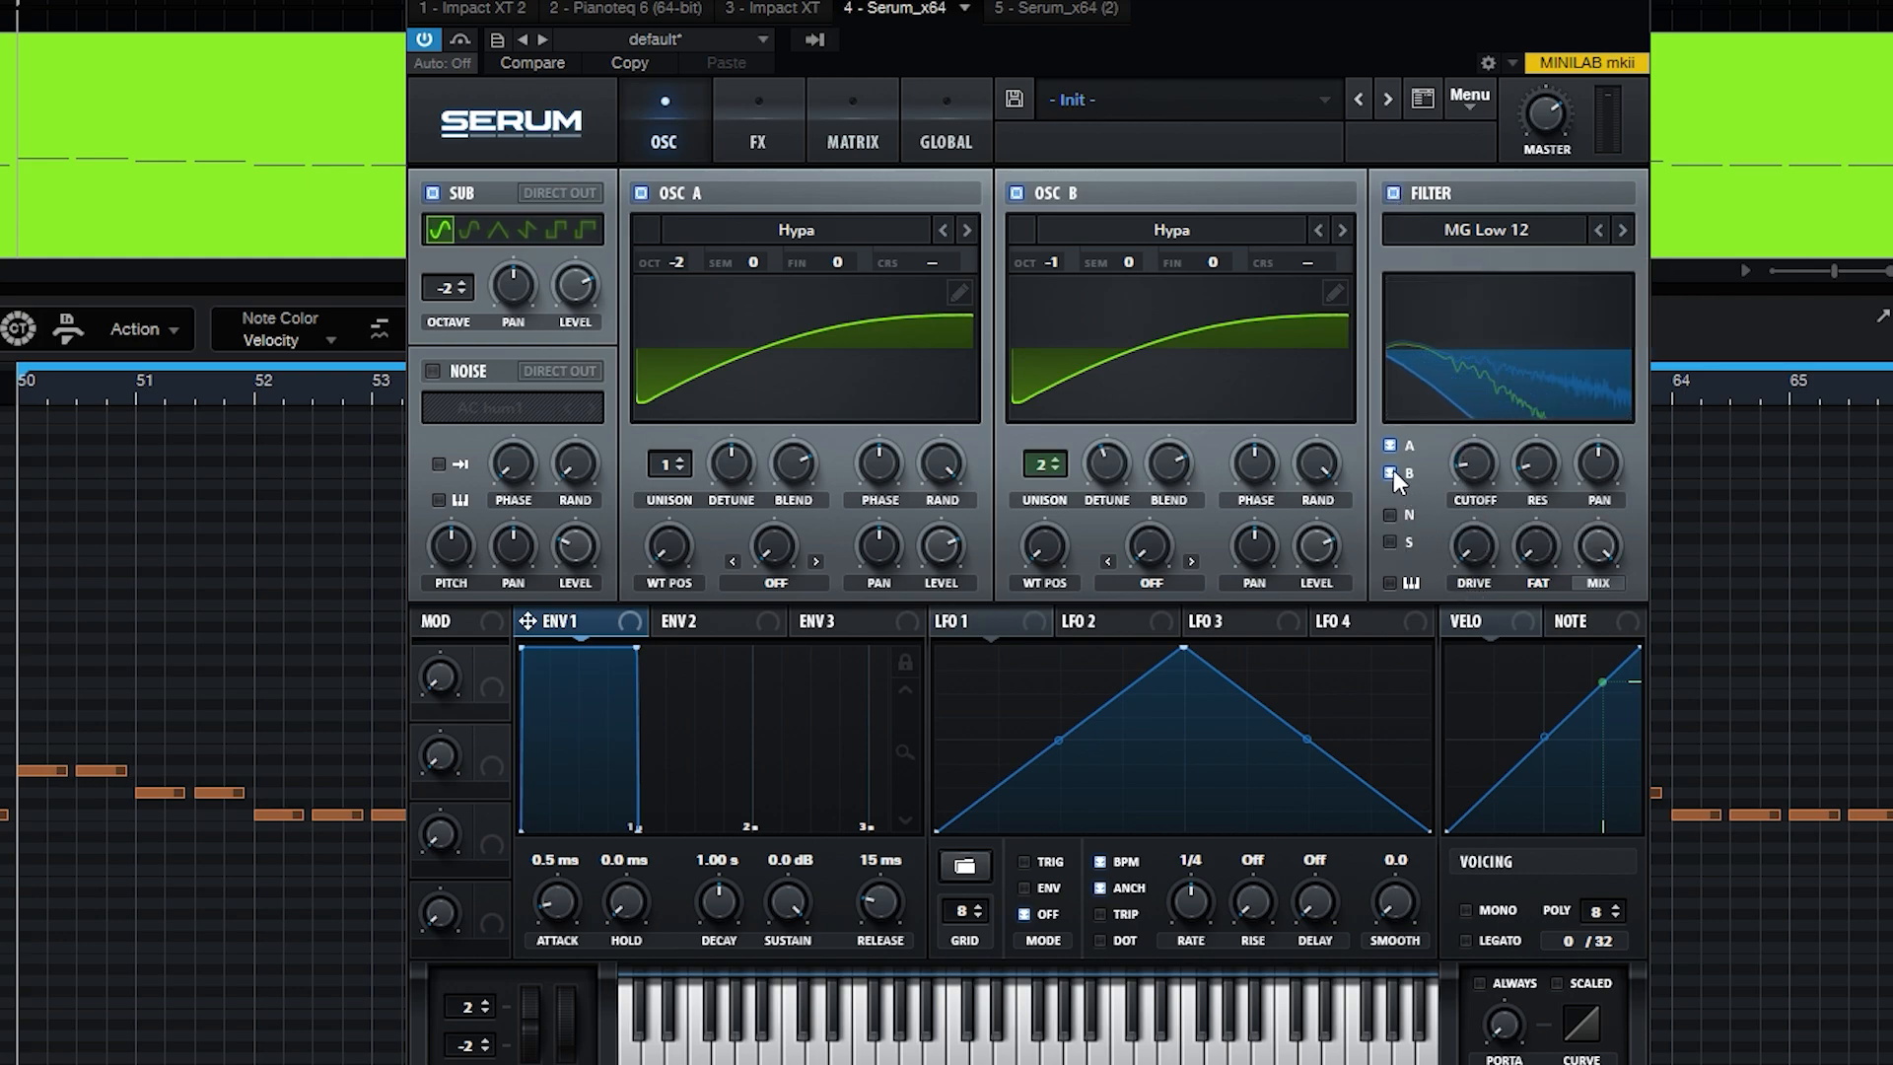
- Modulate the filter cutoff with envelope 2 at an amount of 32
{"action": "left_click", "coordinate": [724, 623]}
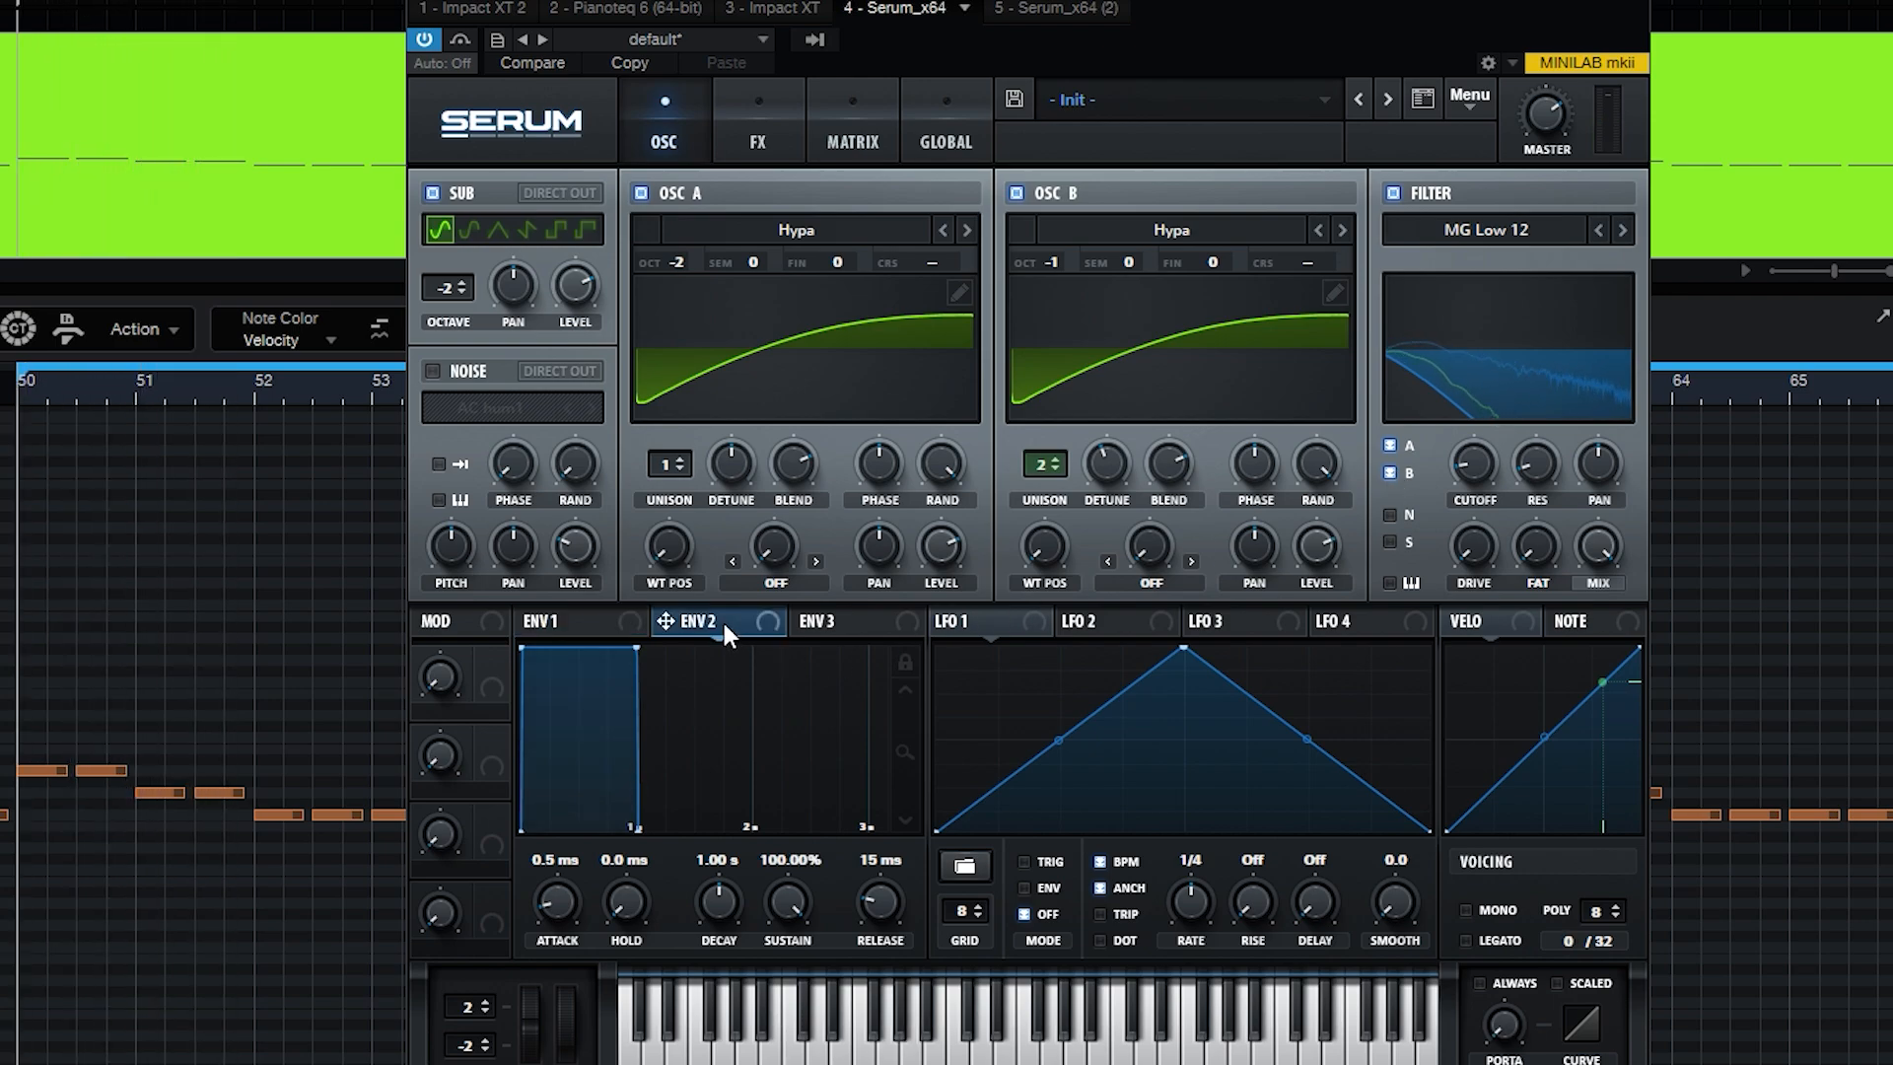
{"action": "left_click_drag", "start_coordinate": [1471, 464], "coordinate": [1435, 506]}
{"action": "mouse_move", "coordinate": [1447, 452]}
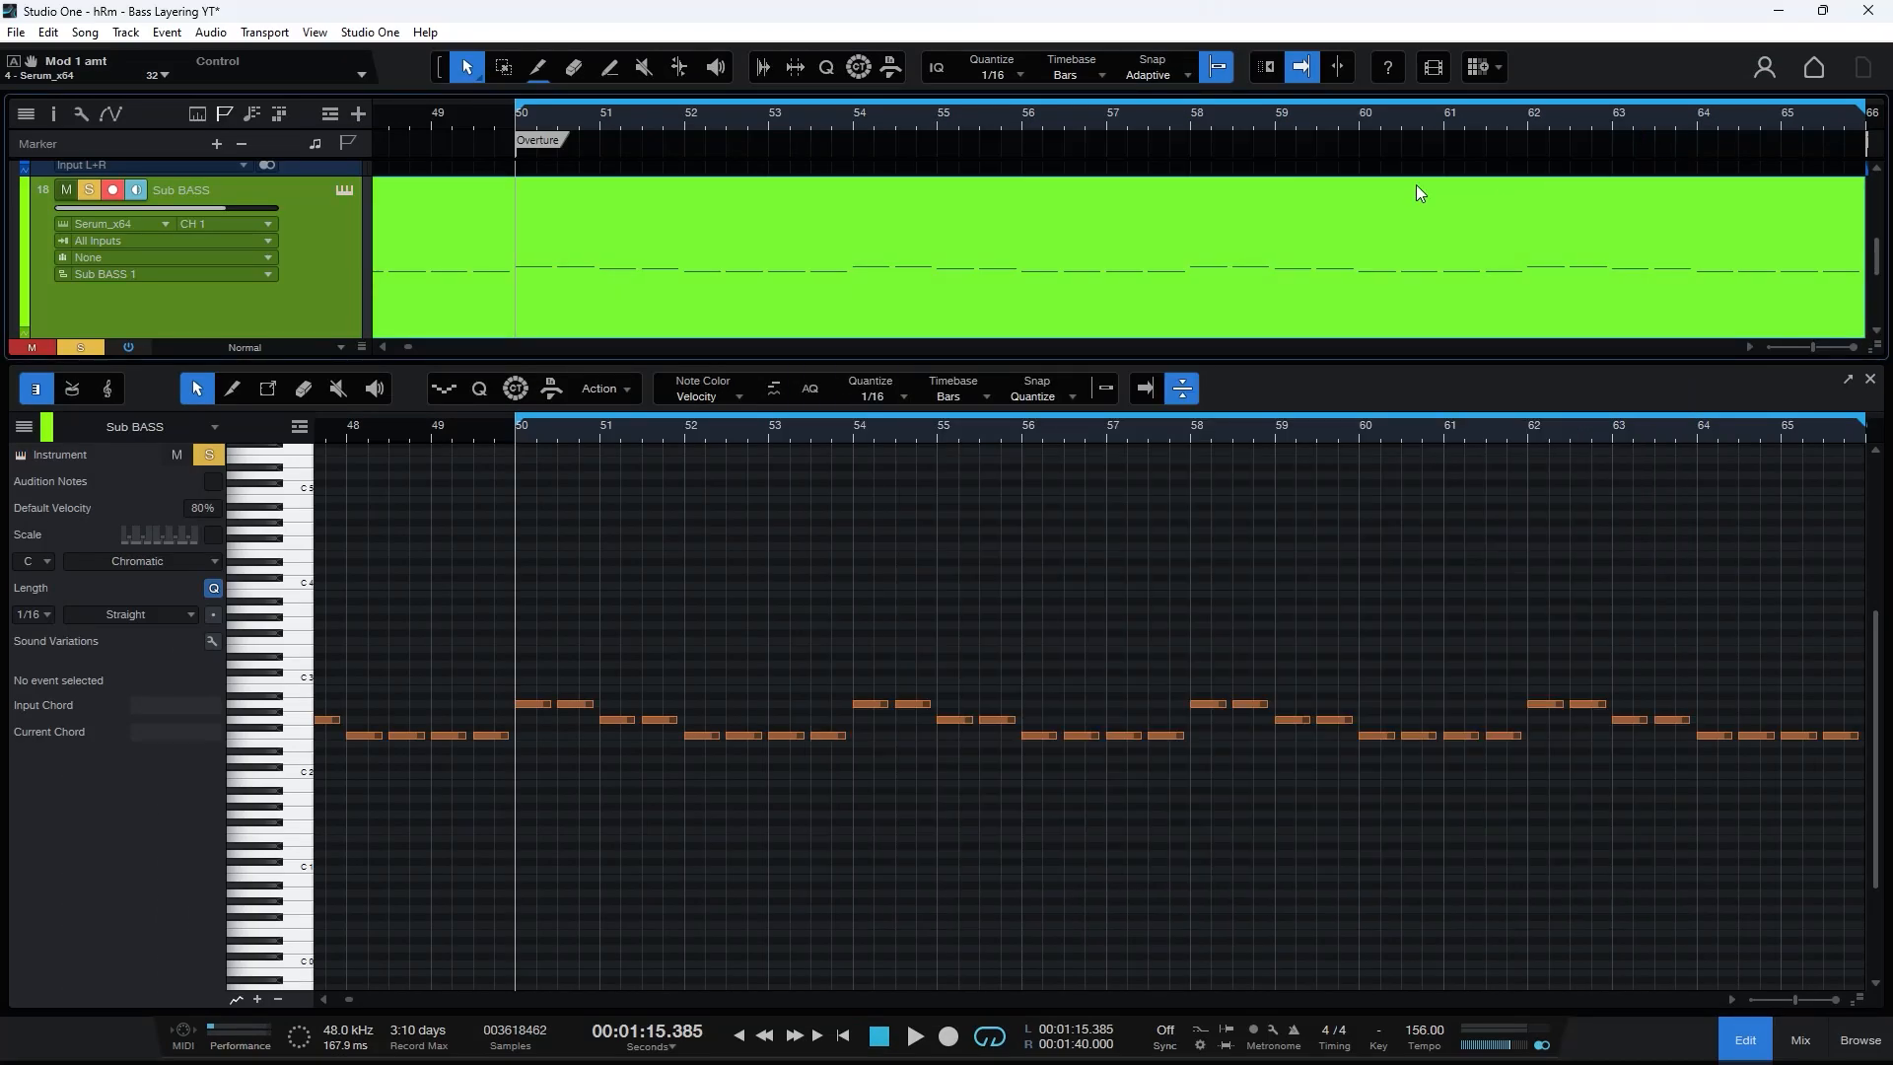
- Solo the RTM folder and play it together with the sub bass
{"action": "scroll", "coordinate": [609, 280], "scroll_direction": "down", "scroll_amount": 4}
{"action": "scroll", "coordinate": [609, 280], "scroll_direction": "up", "scroll_amount": 4}
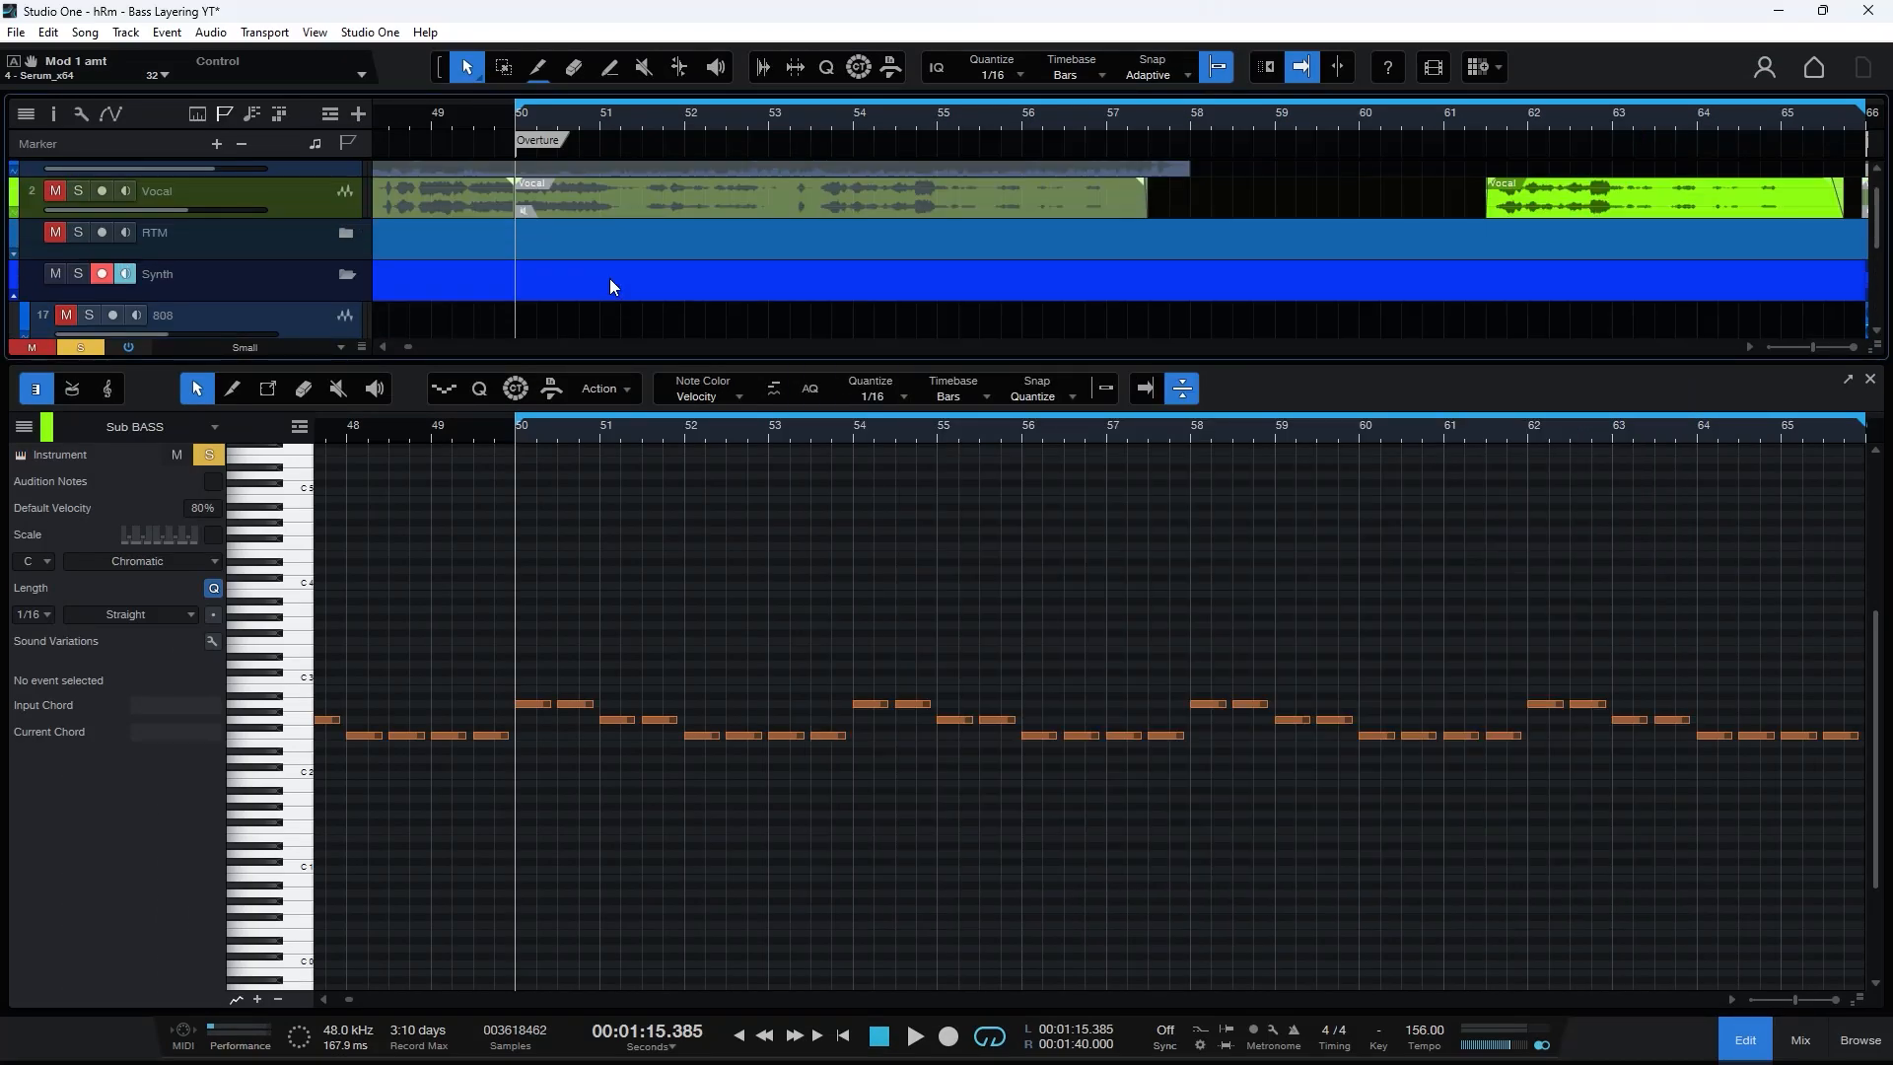
{"action": "left_click", "coordinate": [86, 259]}
{"action": "key", "text": "space"}
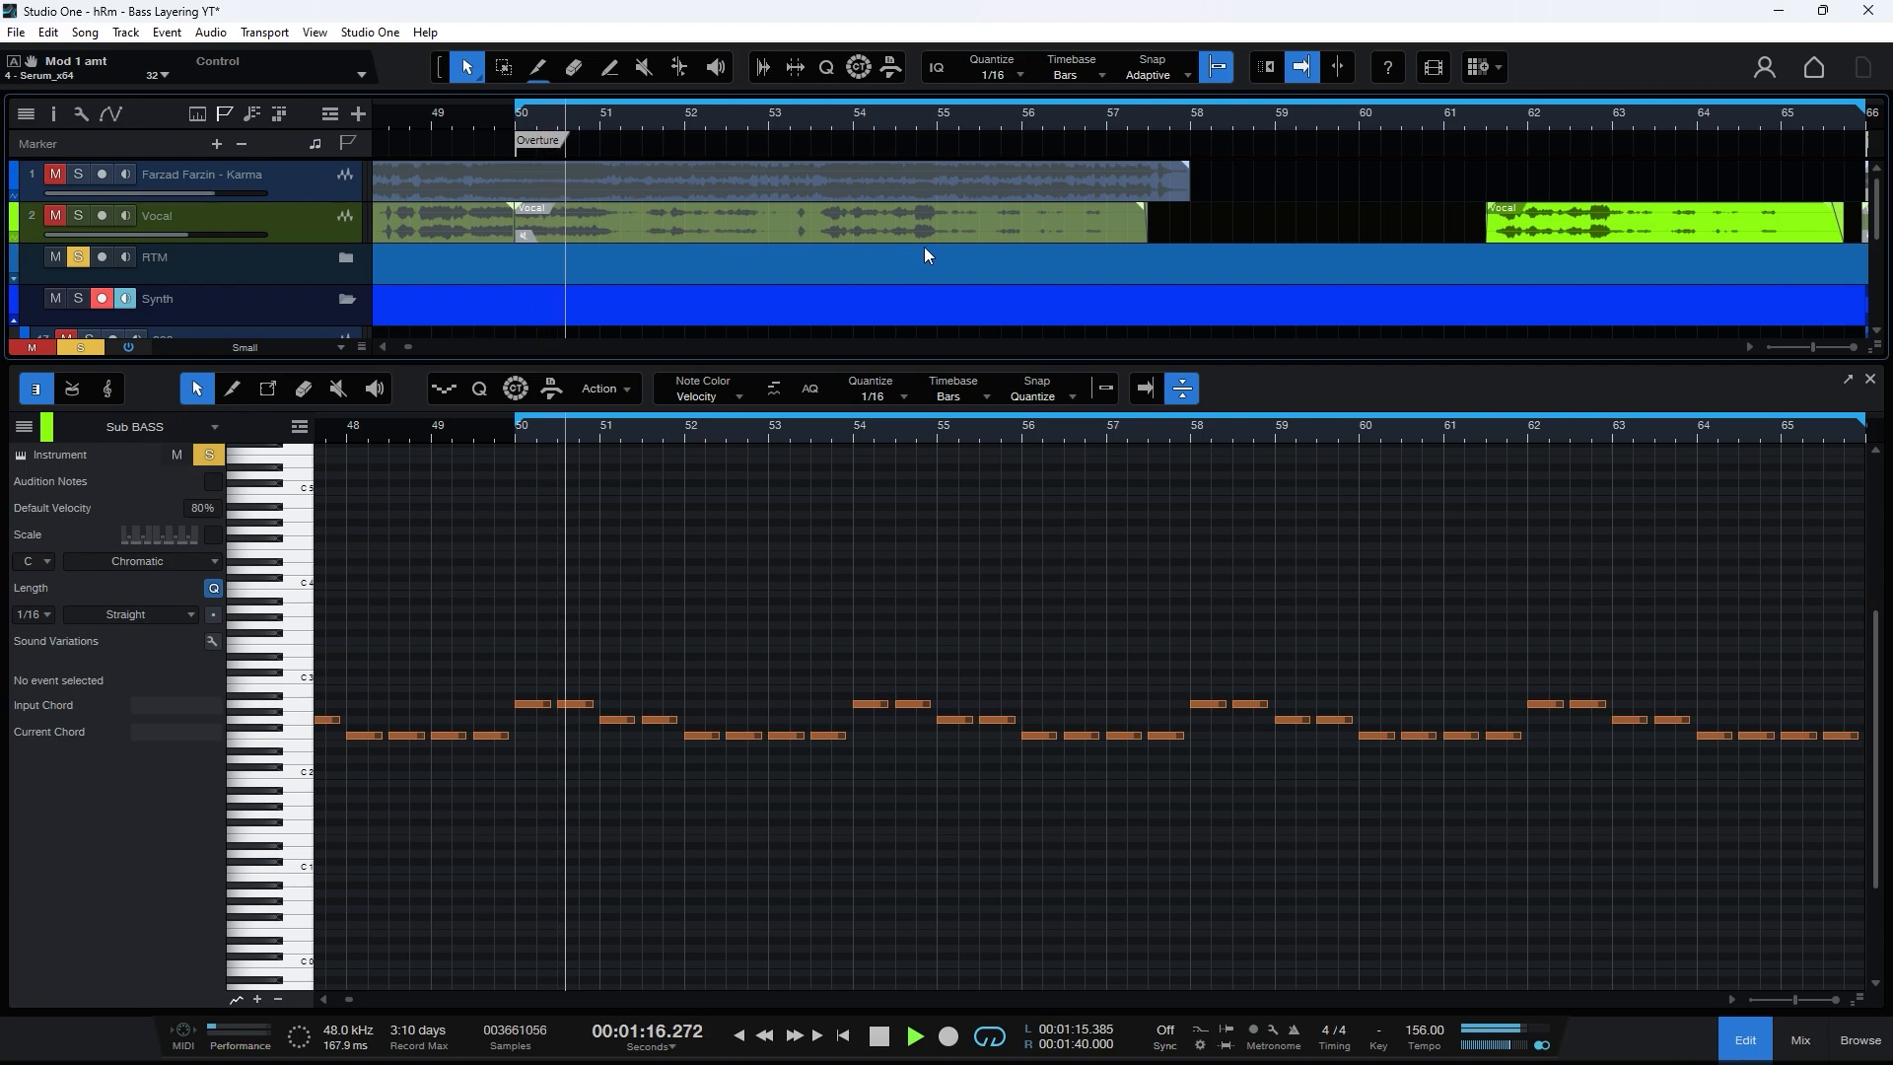
- Insert the Mixtool plug-in on the Sub BASS channel
{"action": "scroll", "coordinate": [925, 247], "scroll_direction": "down", "scroll_amount": 6}
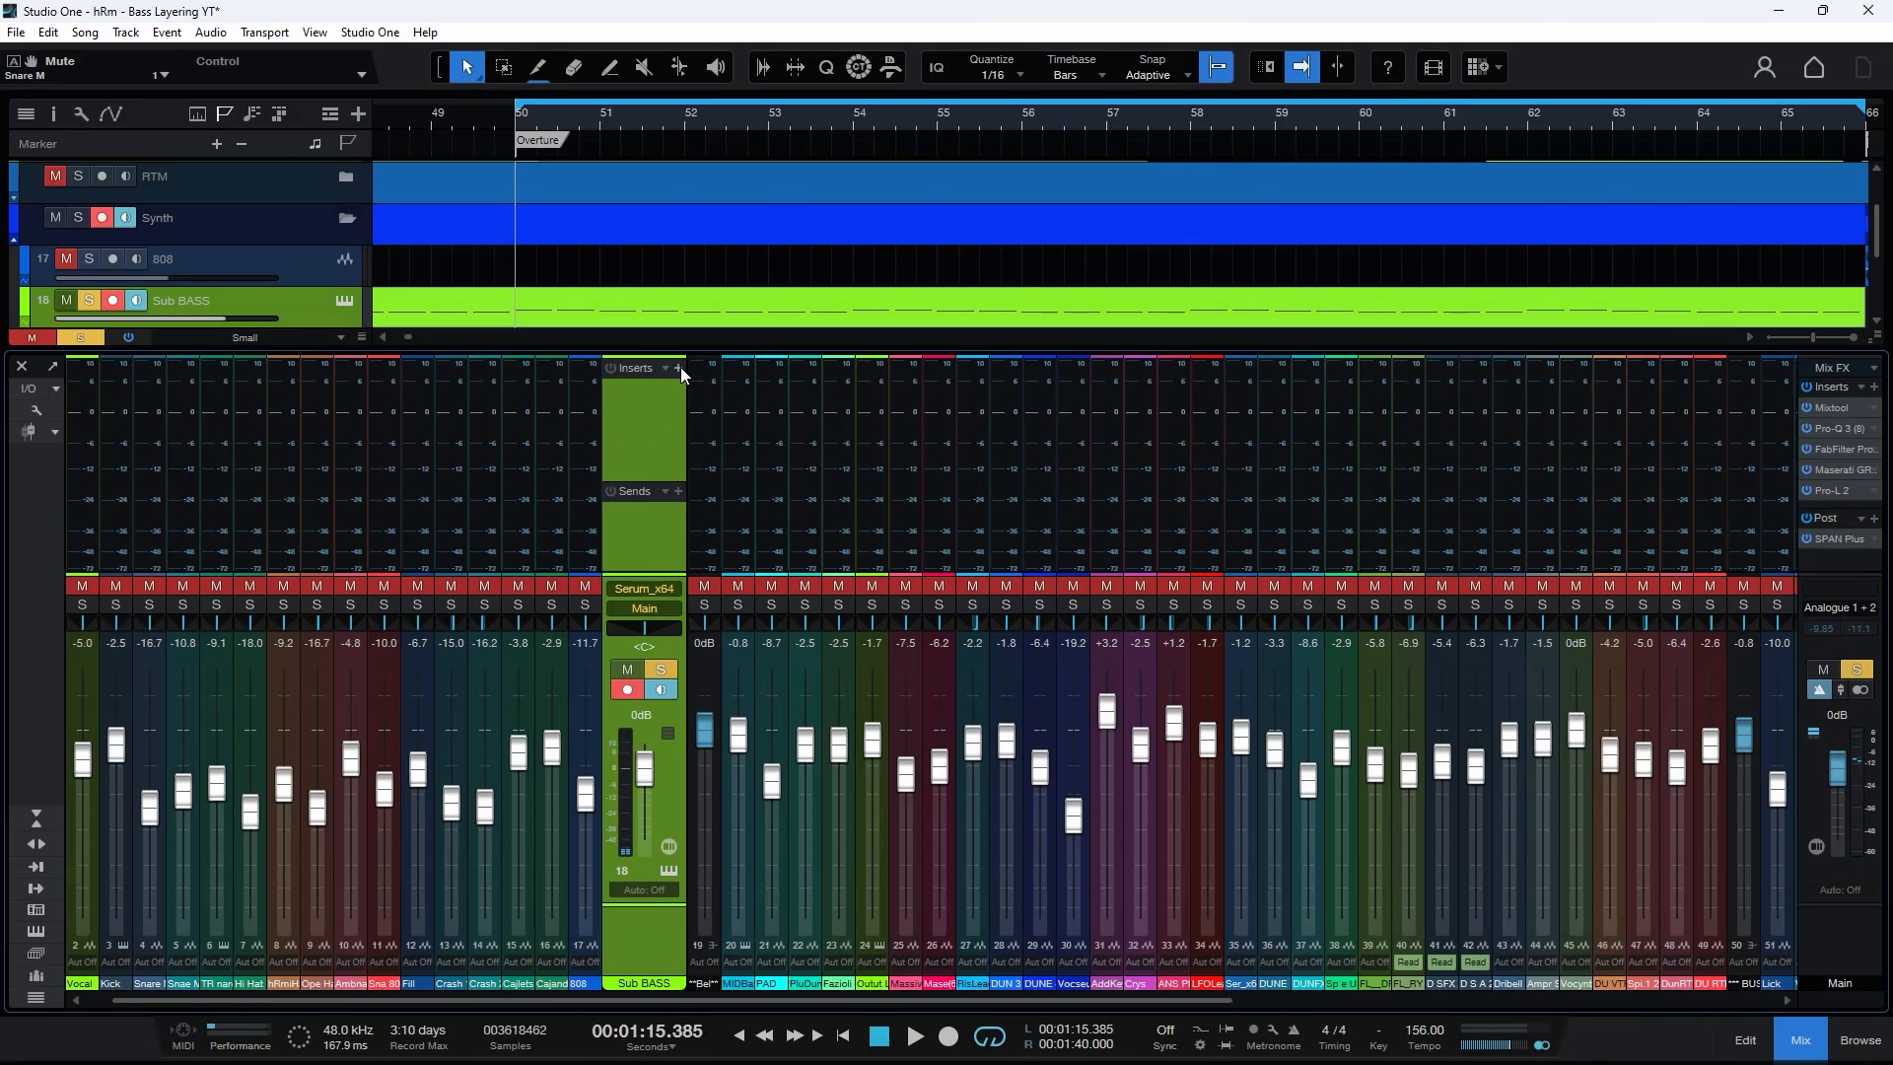
{"action": "left_click", "coordinate": [679, 368]}
{"action": "type", "text": "mixt"}
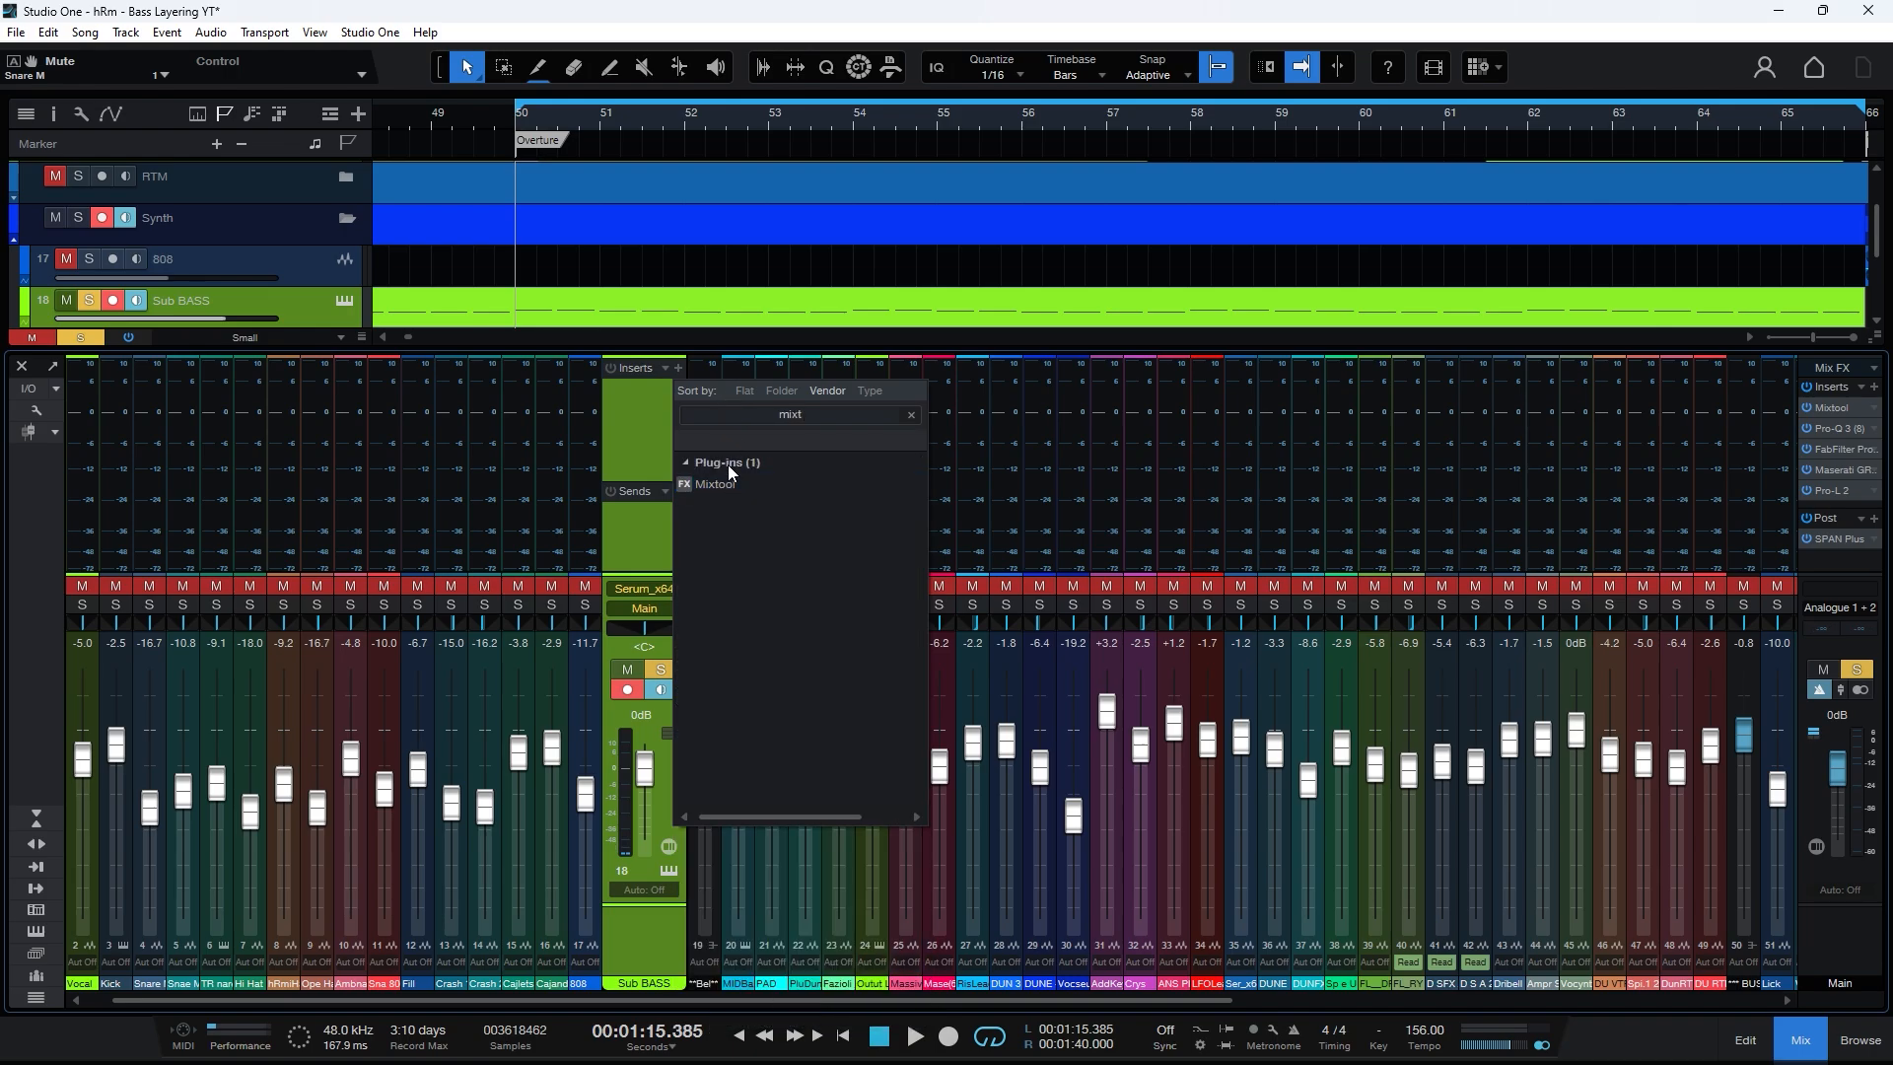
{"action": "double_click", "coordinate": [726, 482]}
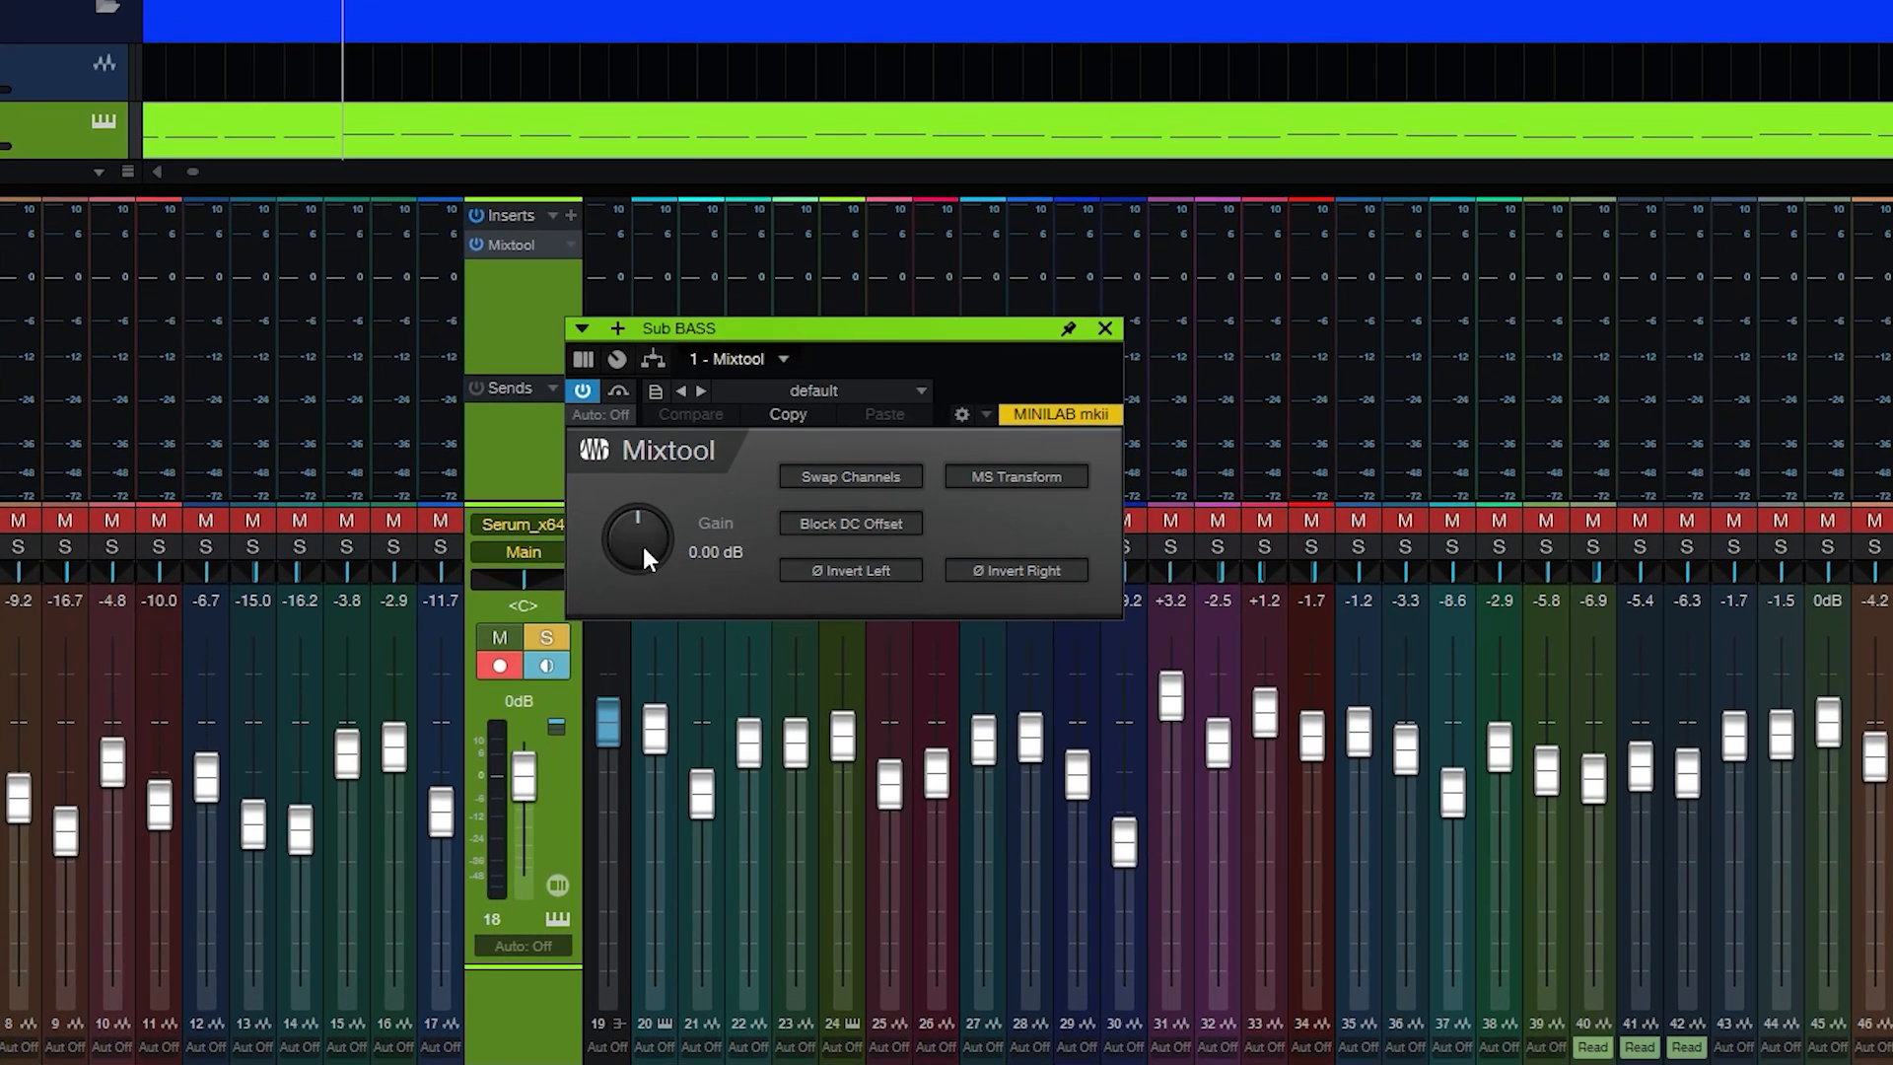
- Show the automation of Mixtool's gain on the Sub BASS track, enlarge that track and move the plug-in window clear of it
{"action": "right_click", "coordinate": [644, 556]}
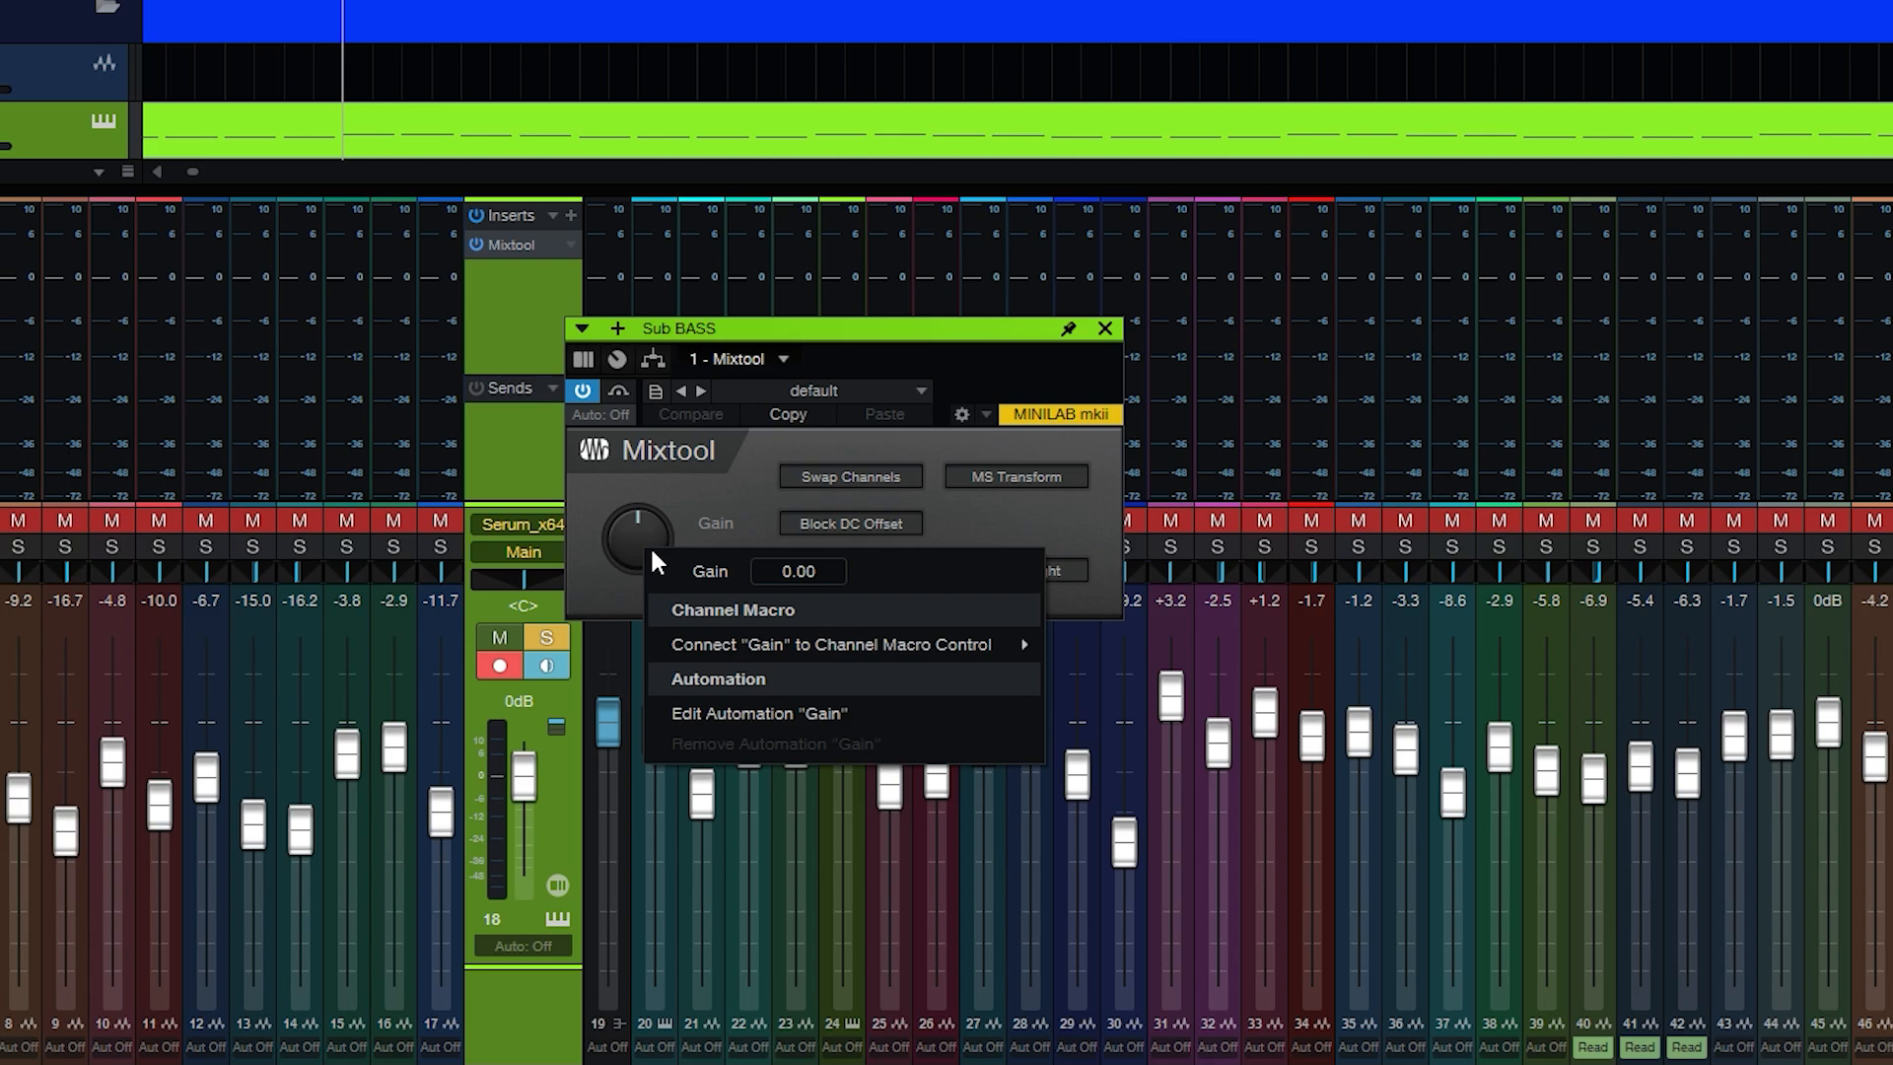
{"action": "left_click", "coordinate": [755, 714]}
{"action": "left_click", "coordinate": [18, 242]}
{"action": "left_click_drag", "start_coordinate": [421, 297], "coordinate": [475, 601]}
{"action": "left_click_drag", "start_coordinate": [1351, 359], "coordinate": [1467, 32]}
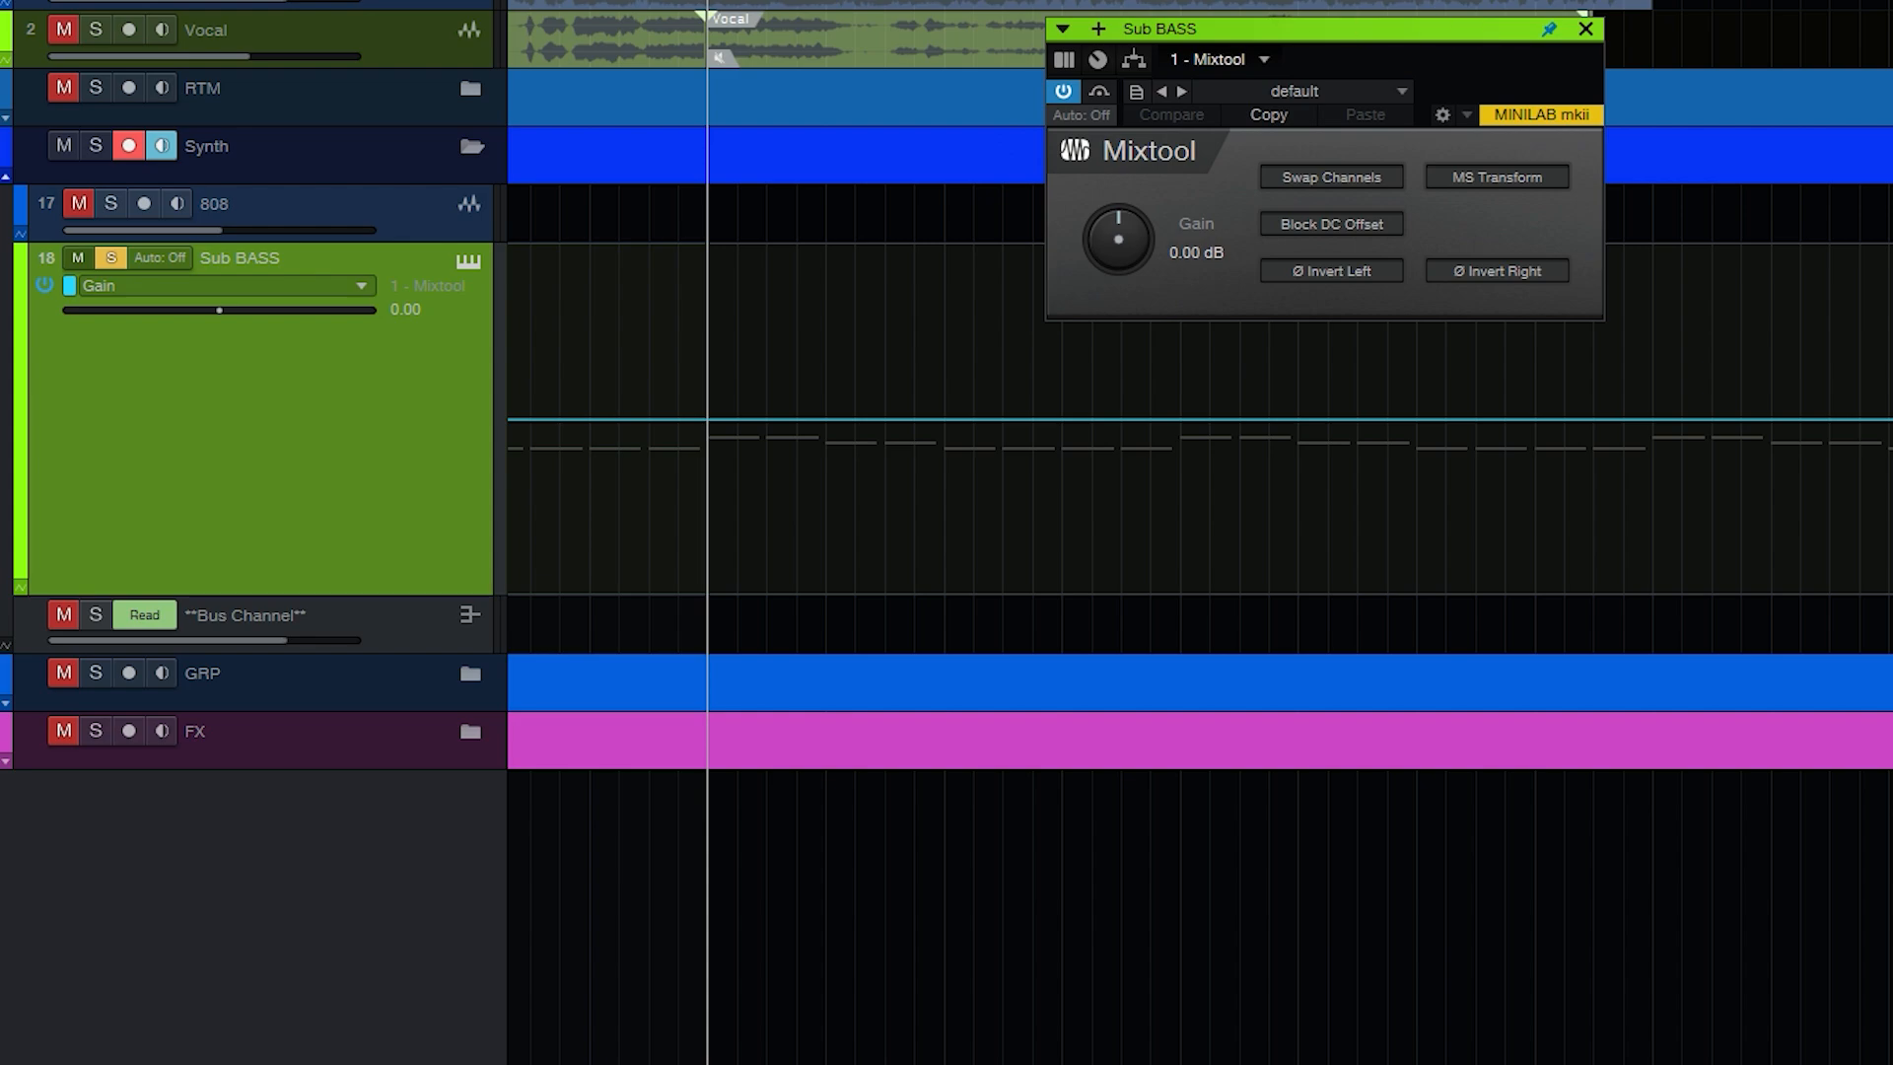
- Draw a curved gain automation ramp at bar 50 that starts at -17.51 dB and rises to 0 dB before the next bass note
{"action": "scroll", "coordinate": [732, 8], "scroll_direction": "up", "scroll_amount": 5}
{"action": "left_click_drag", "start_coordinate": [685, 436], "coordinate": [757, 420]}
{"action": "left_click", "coordinate": [687, 519]}
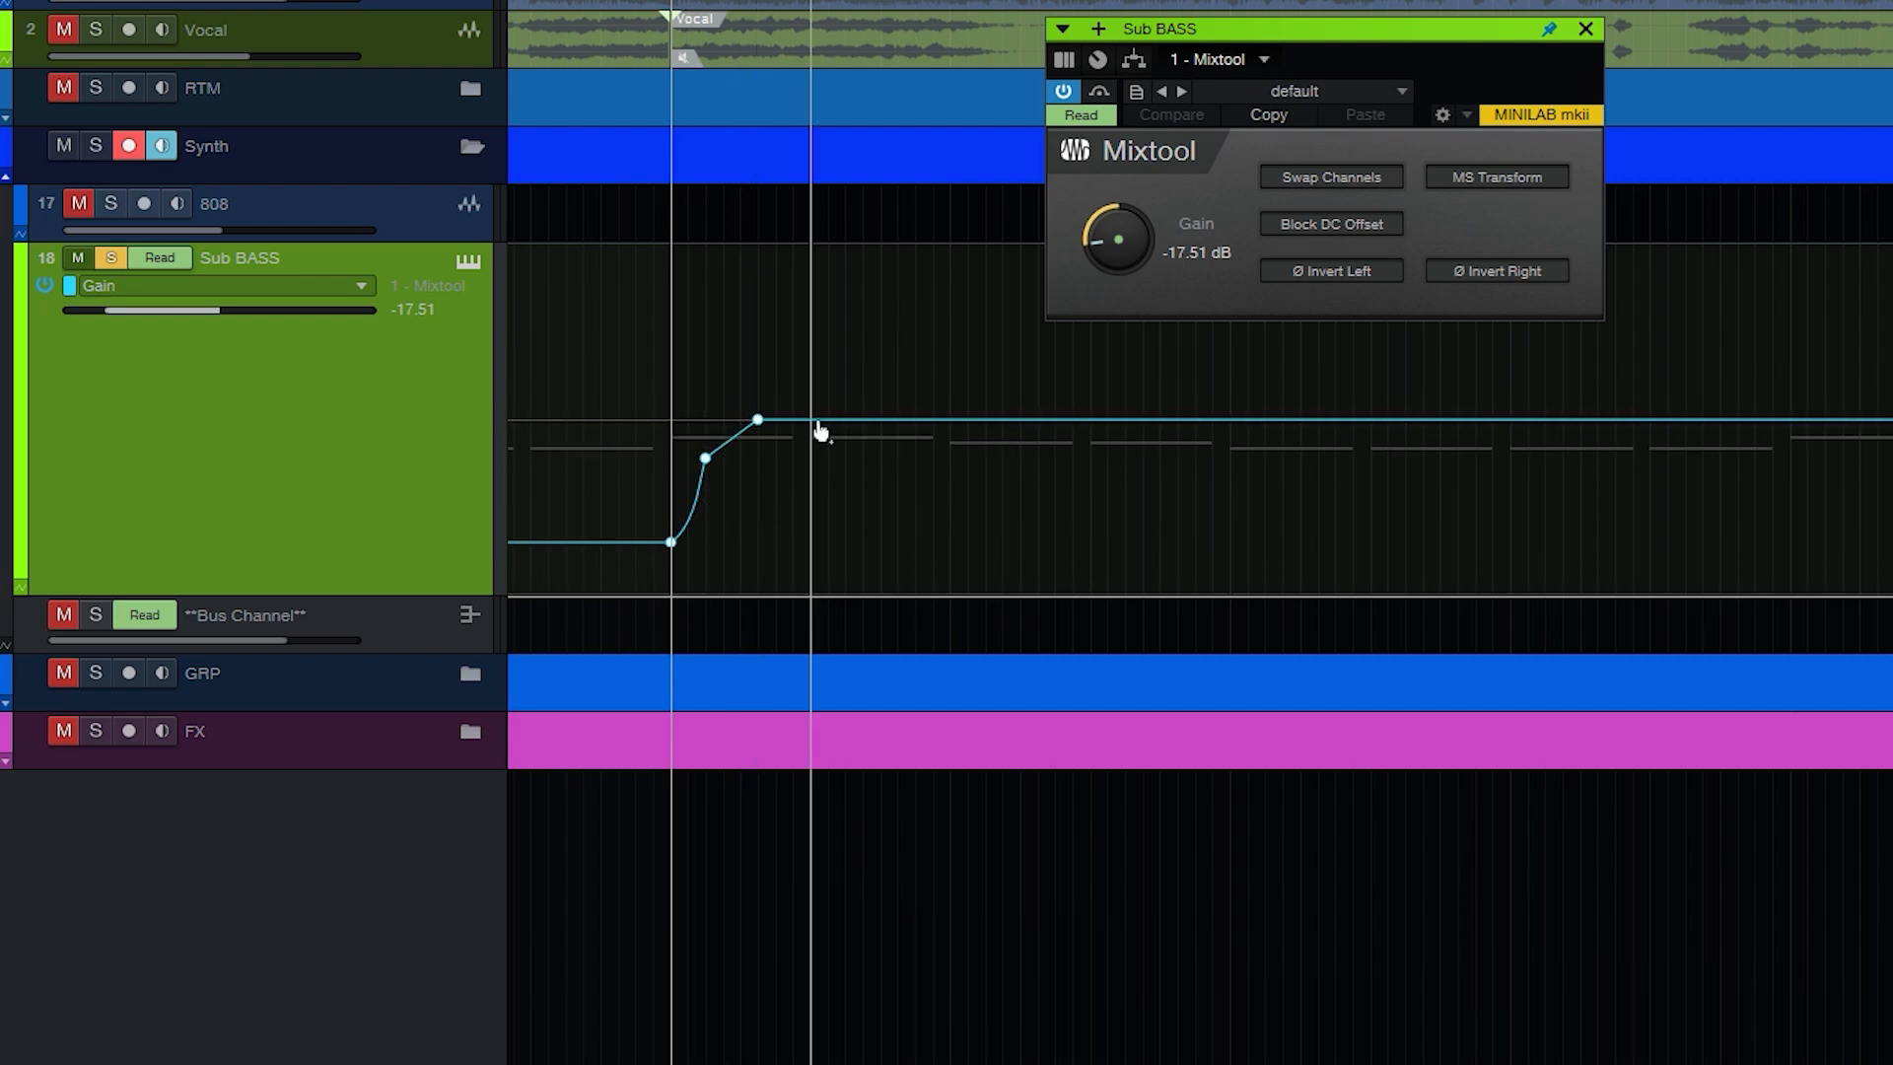
- Duplicate the gain ramp's automation points repeatedly so the dip recurs on every bass note from bar 50 past bar 58
{"action": "left_click_drag", "start_coordinate": [884, 481], "coordinate": [642, 506]}
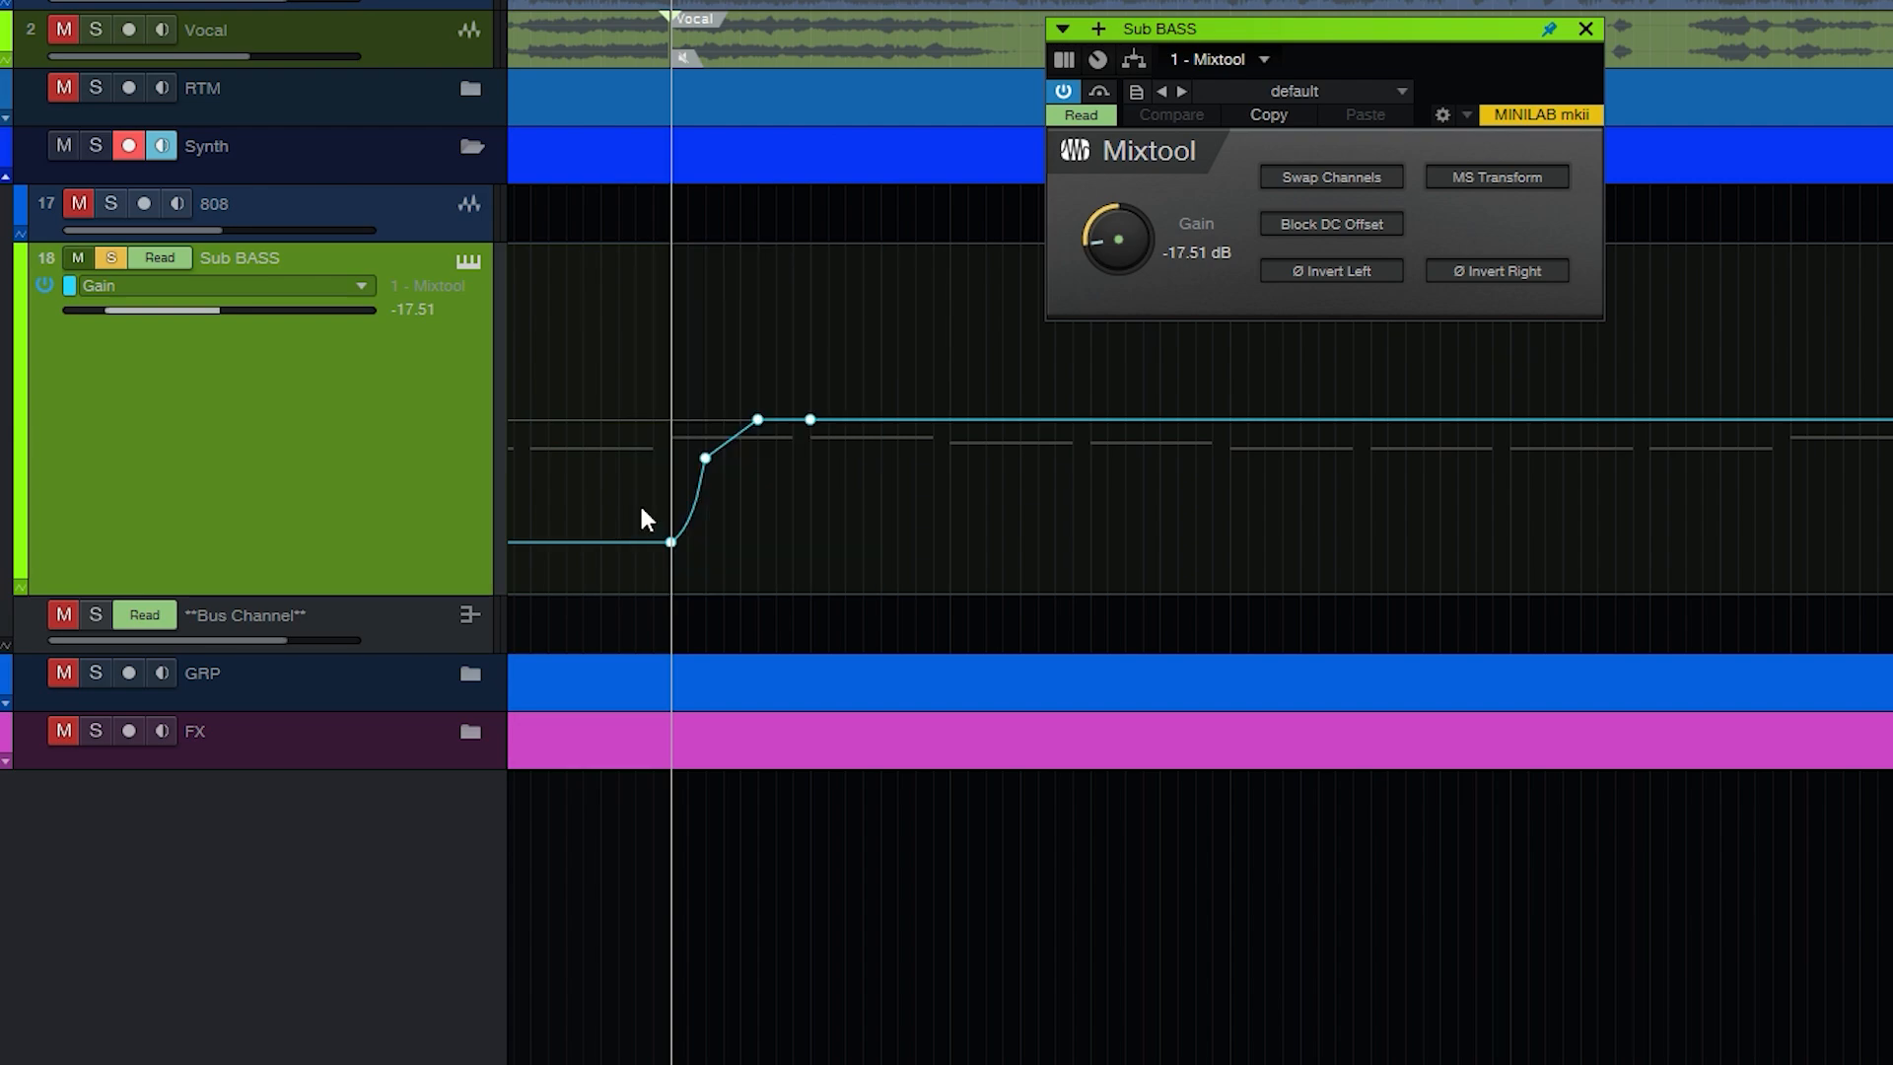
{"action": "key", "text": "d"}
{"action": "left_click_drag", "start_coordinate": [1091, 504], "coordinate": [637, 494]}
{"action": "key", "text": "d"}
{"action": "key", "text": "d"}
{"action": "key", "text": "d"}
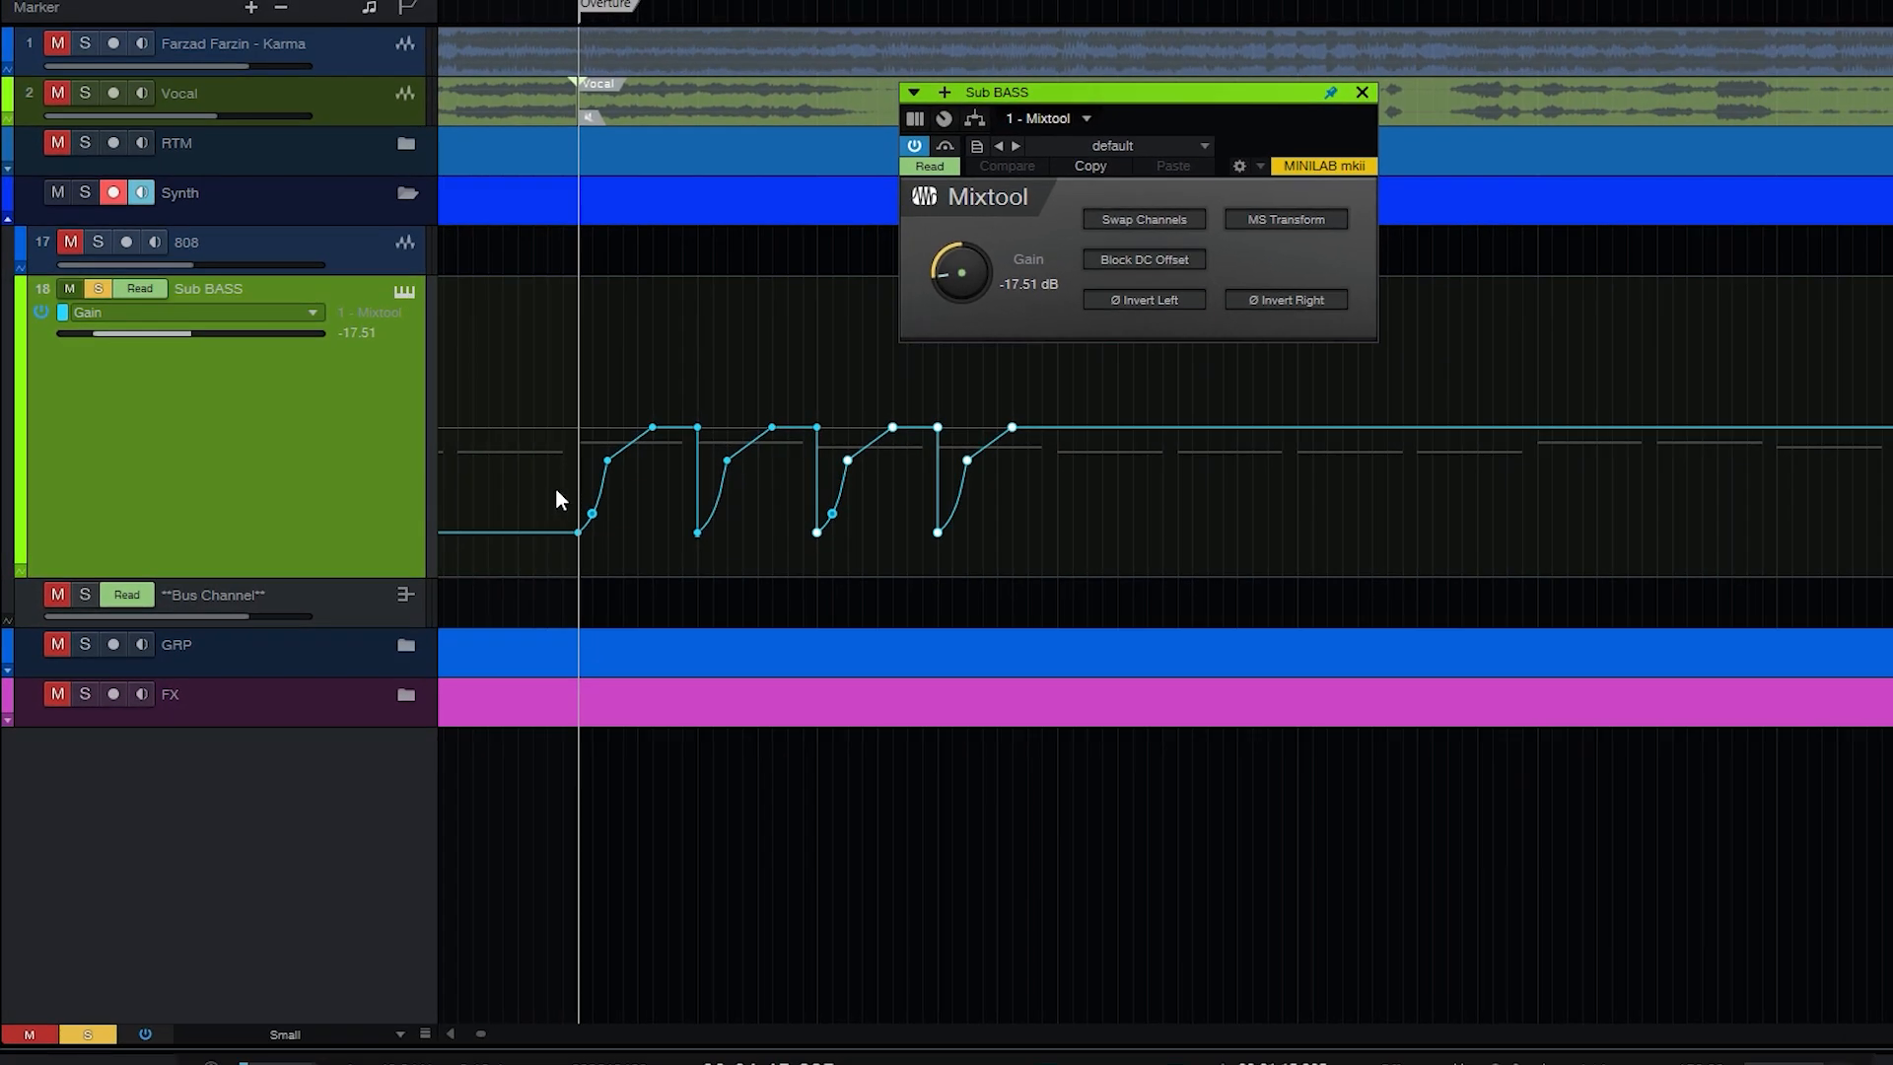
{"action": "key", "text": "d"}
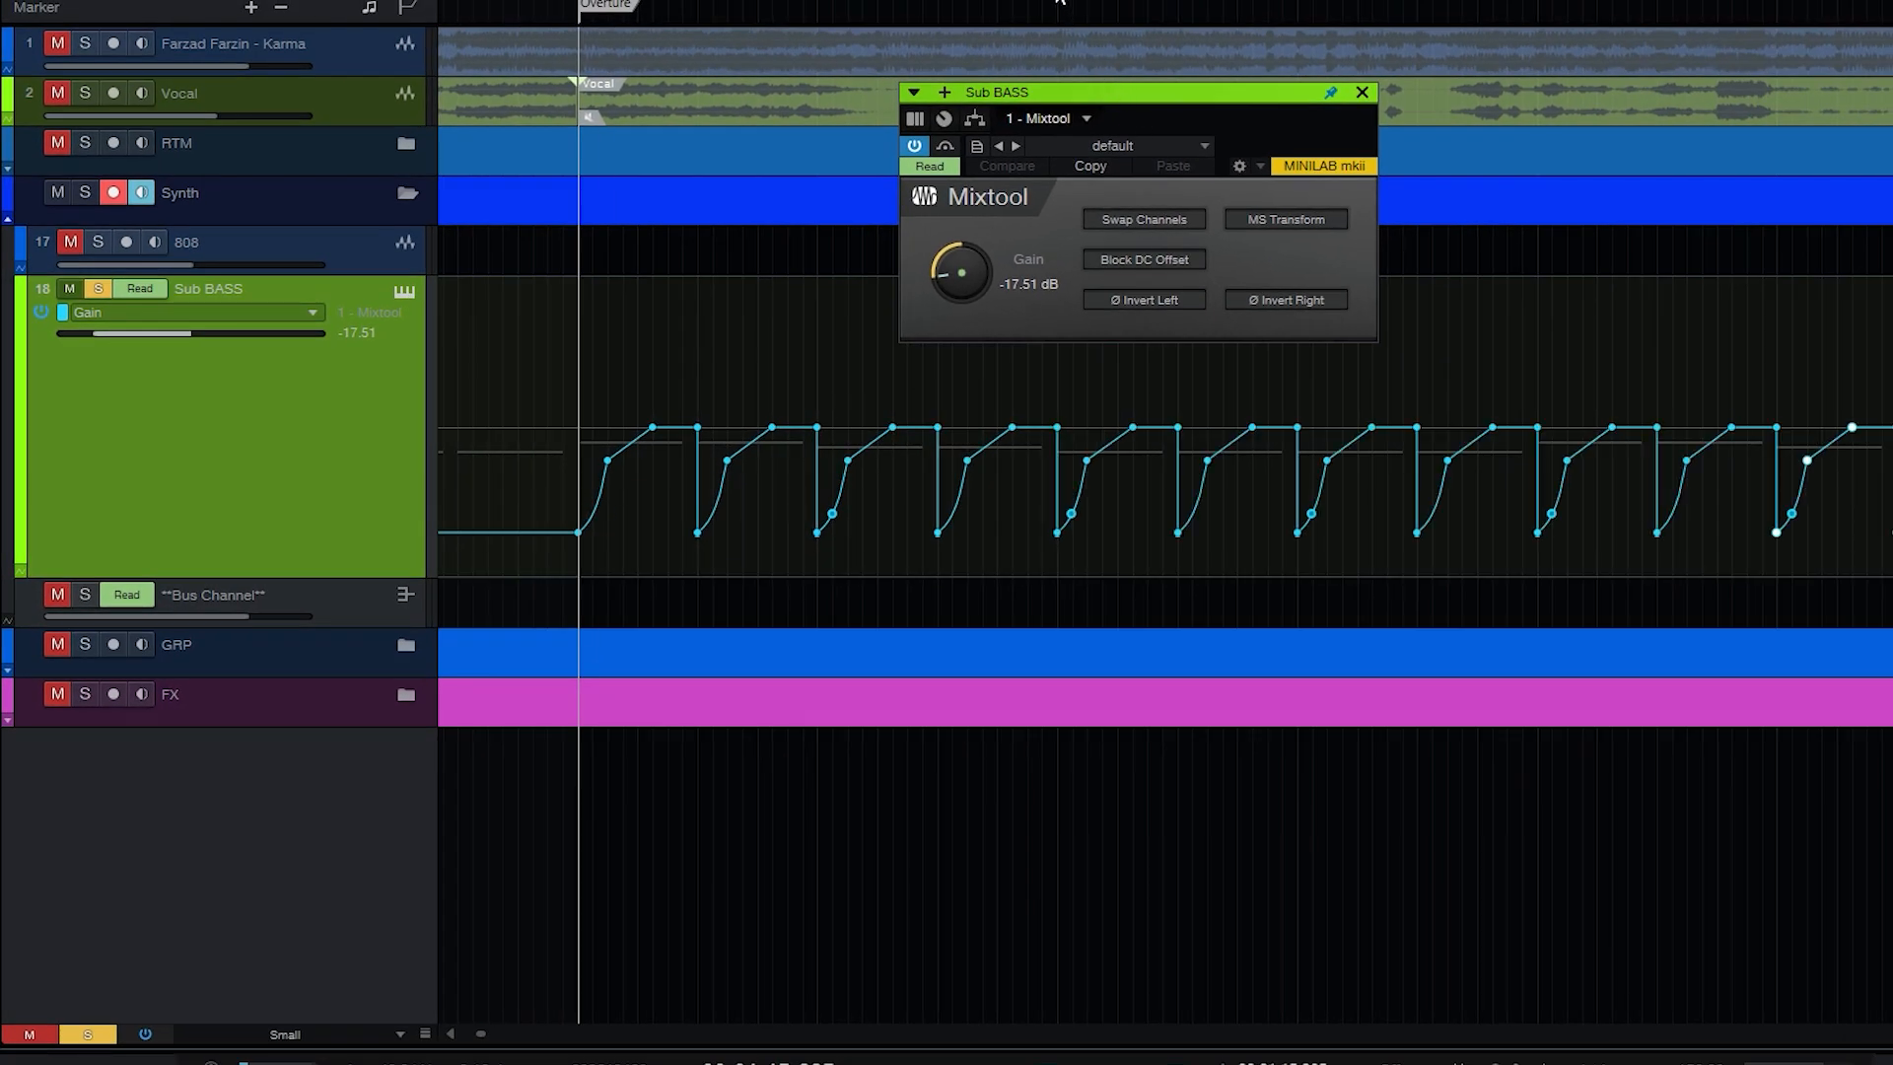
{"action": "scroll", "coordinate": [958, 5], "scroll_direction": "down", "scroll_amount": 3}
{"action": "left_click_drag", "start_coordinate": [1636, 533], "coordinate": [724, 497]}
{"action": "key", "text": "d"}
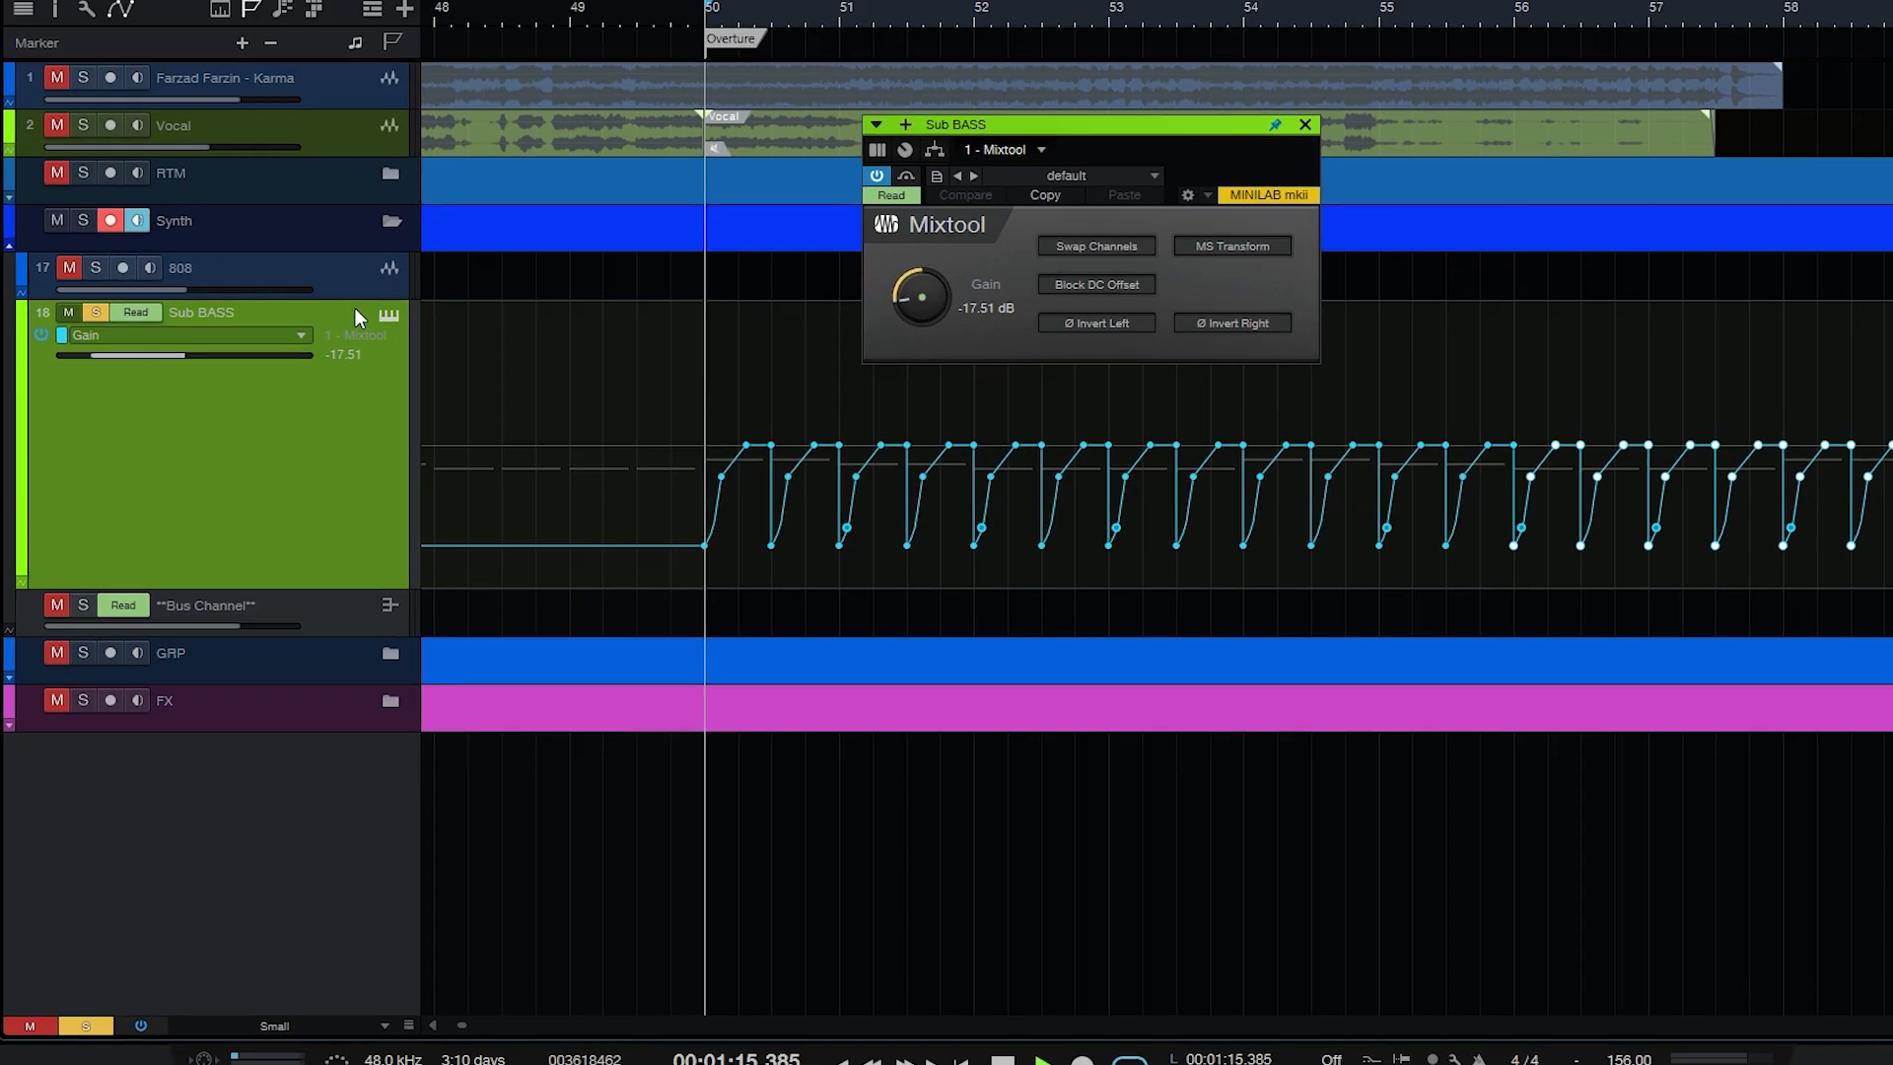
- Play the sub bass with its gain automation, first alone and again with the RTM folder soloed
{"action": "key", "text": "space"}
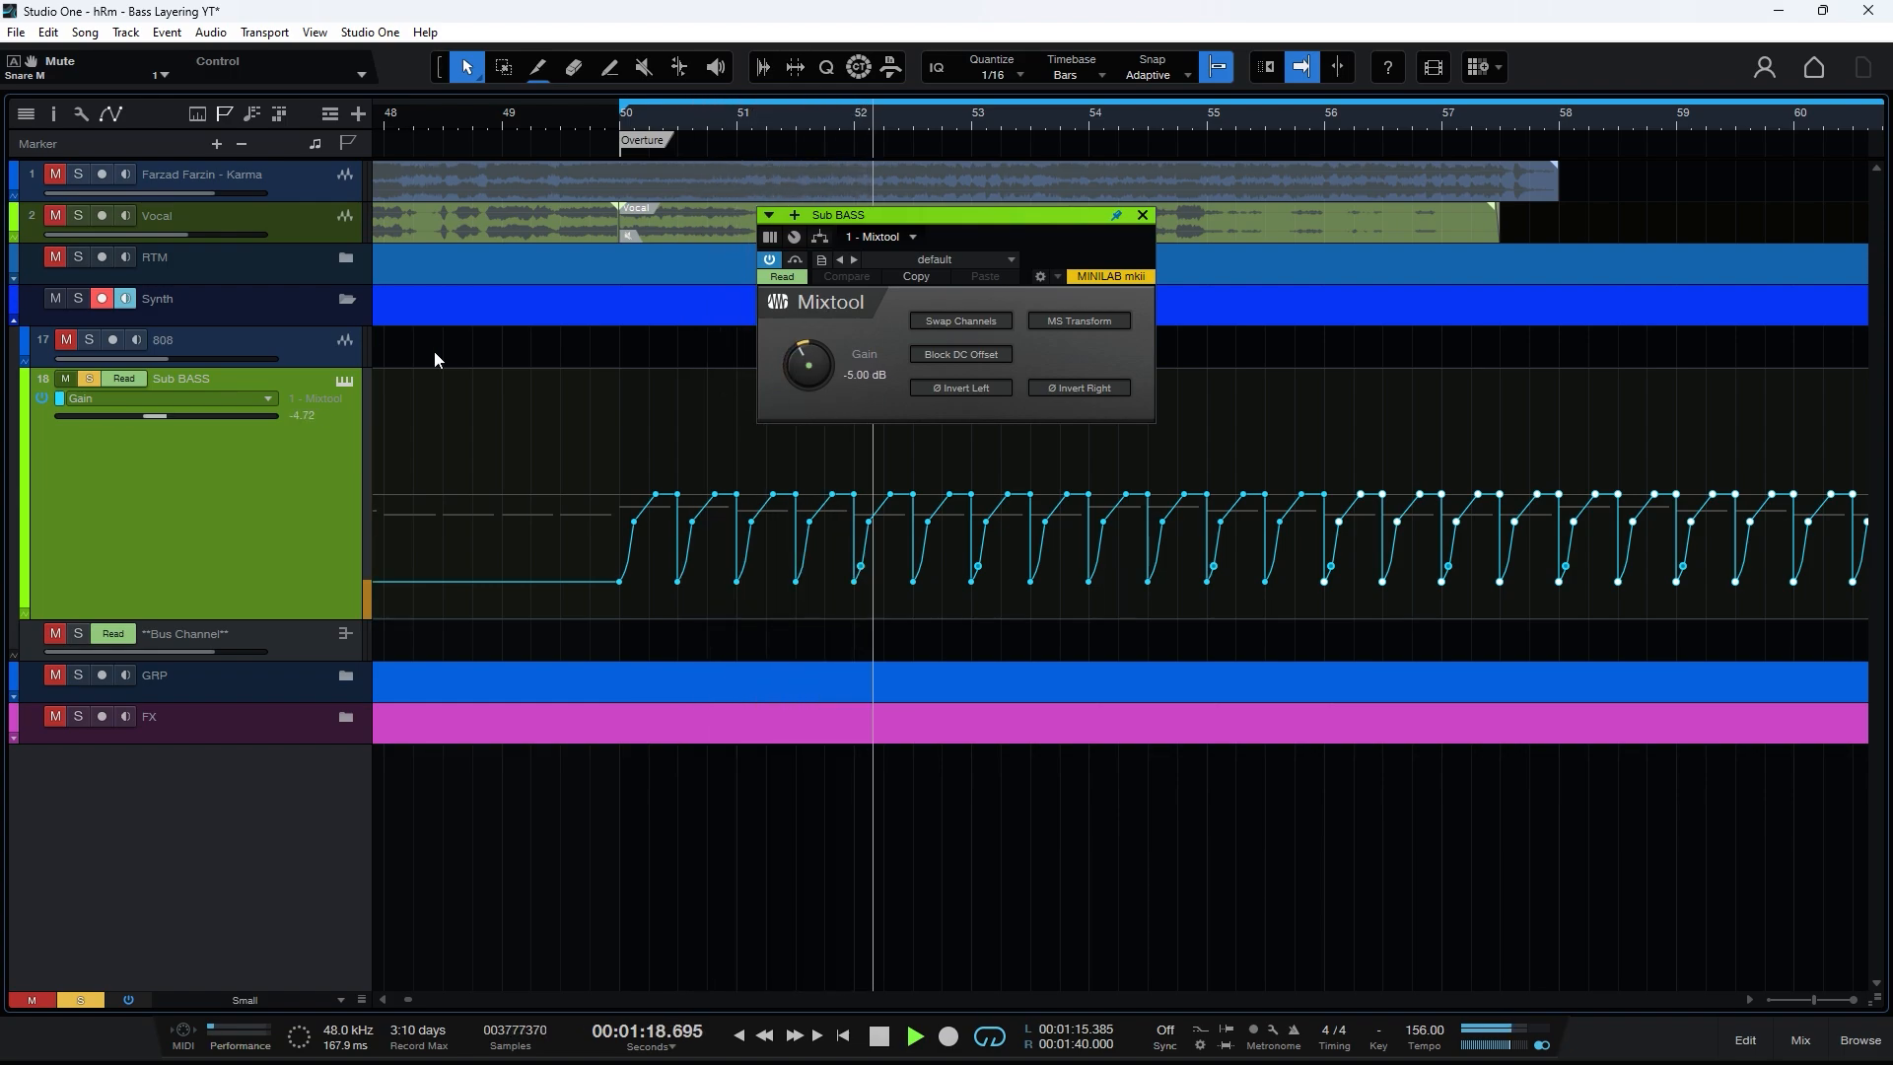
{"action": "key", "text": "space"}
{"action": "left_click", "coordinate": [61, 256]}
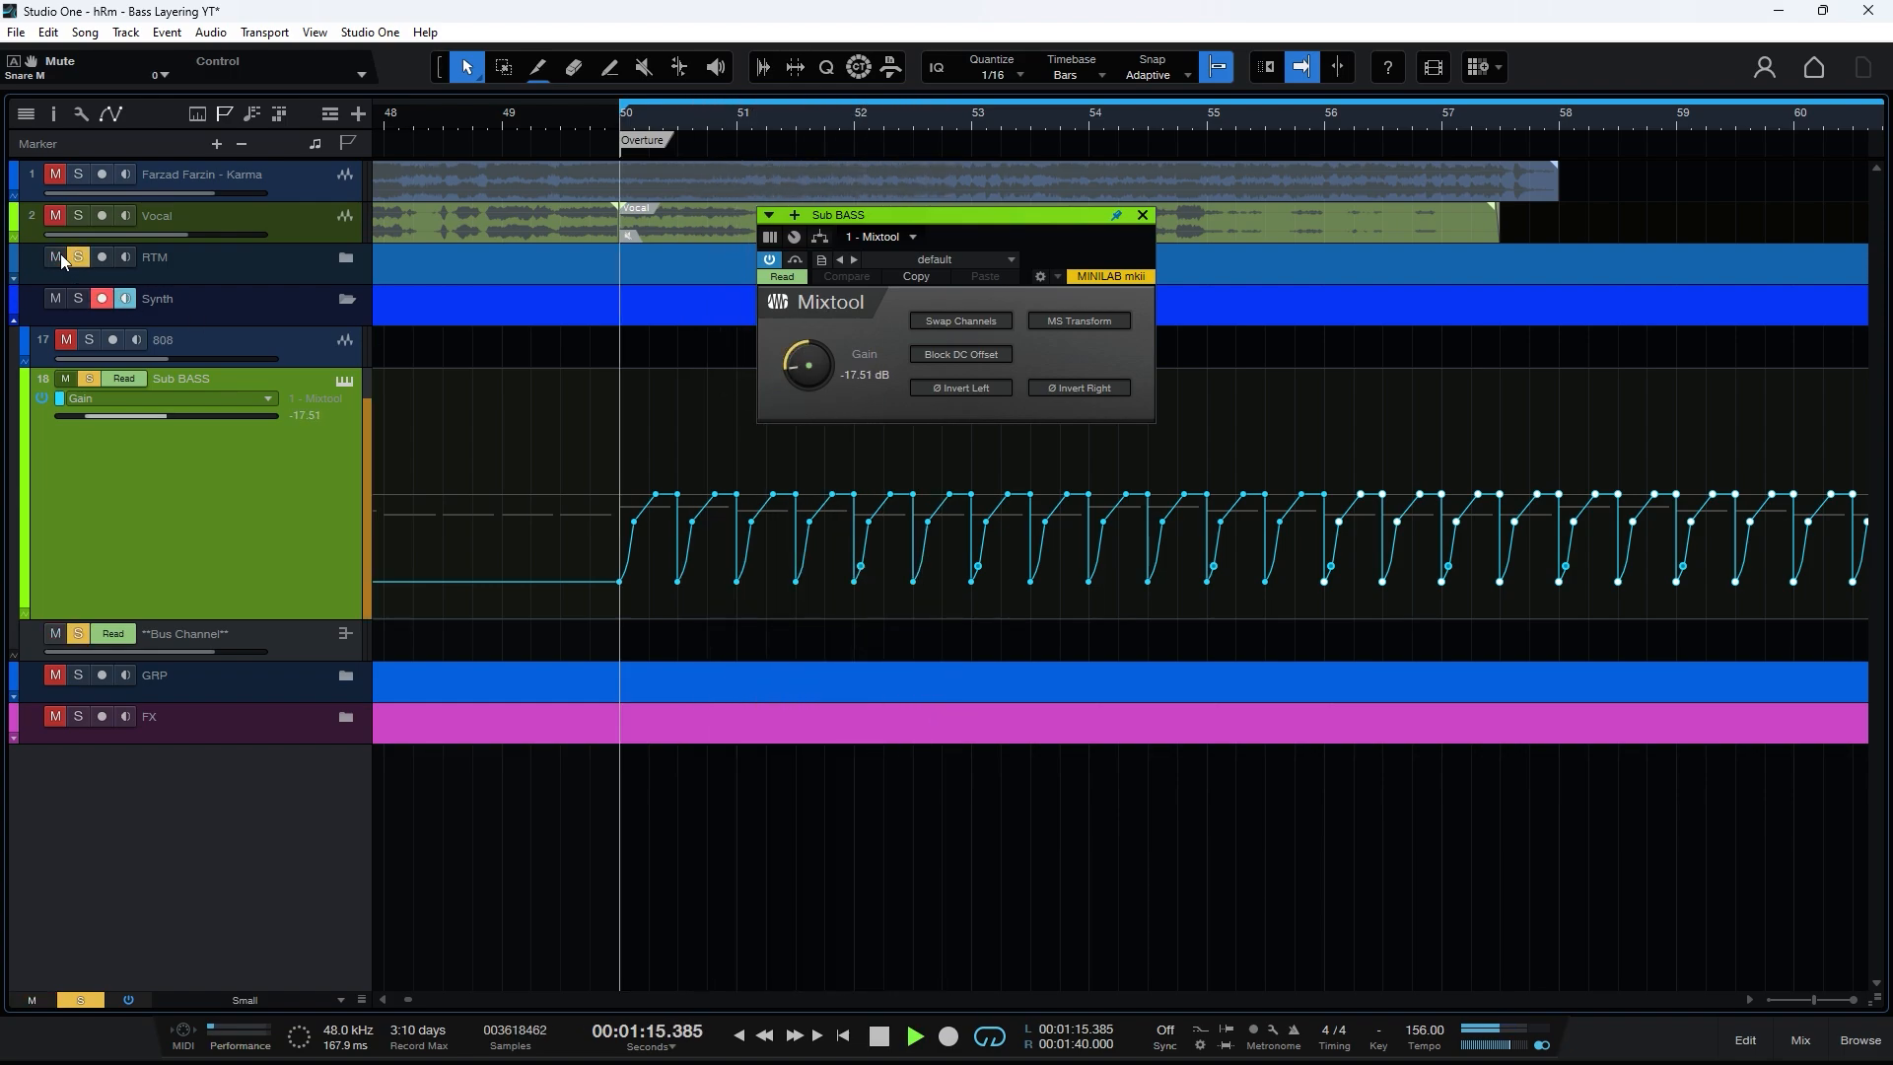
- Play the sub bass together with the RTM folder from bar 50 and hide the automation on all tracks
{"action": "key", "text": "space"}
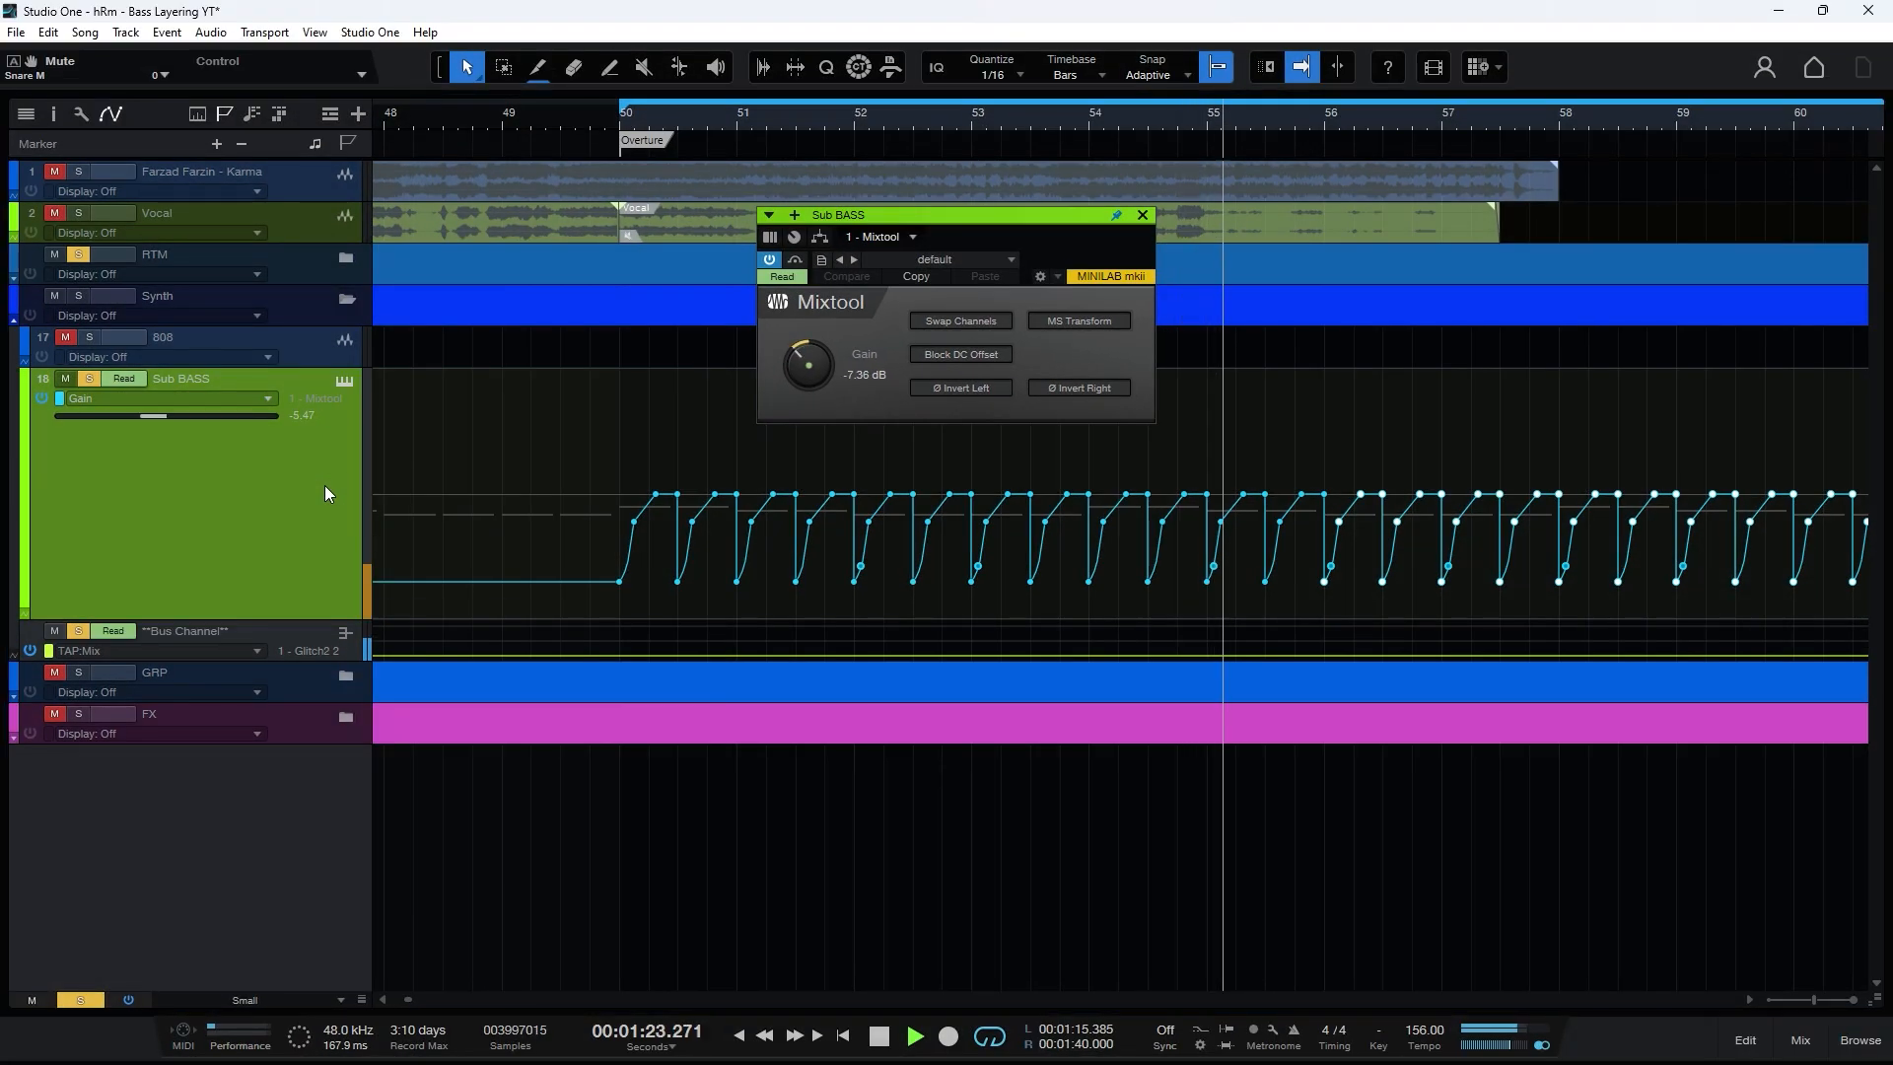
{"action": "key", "text": "a"}
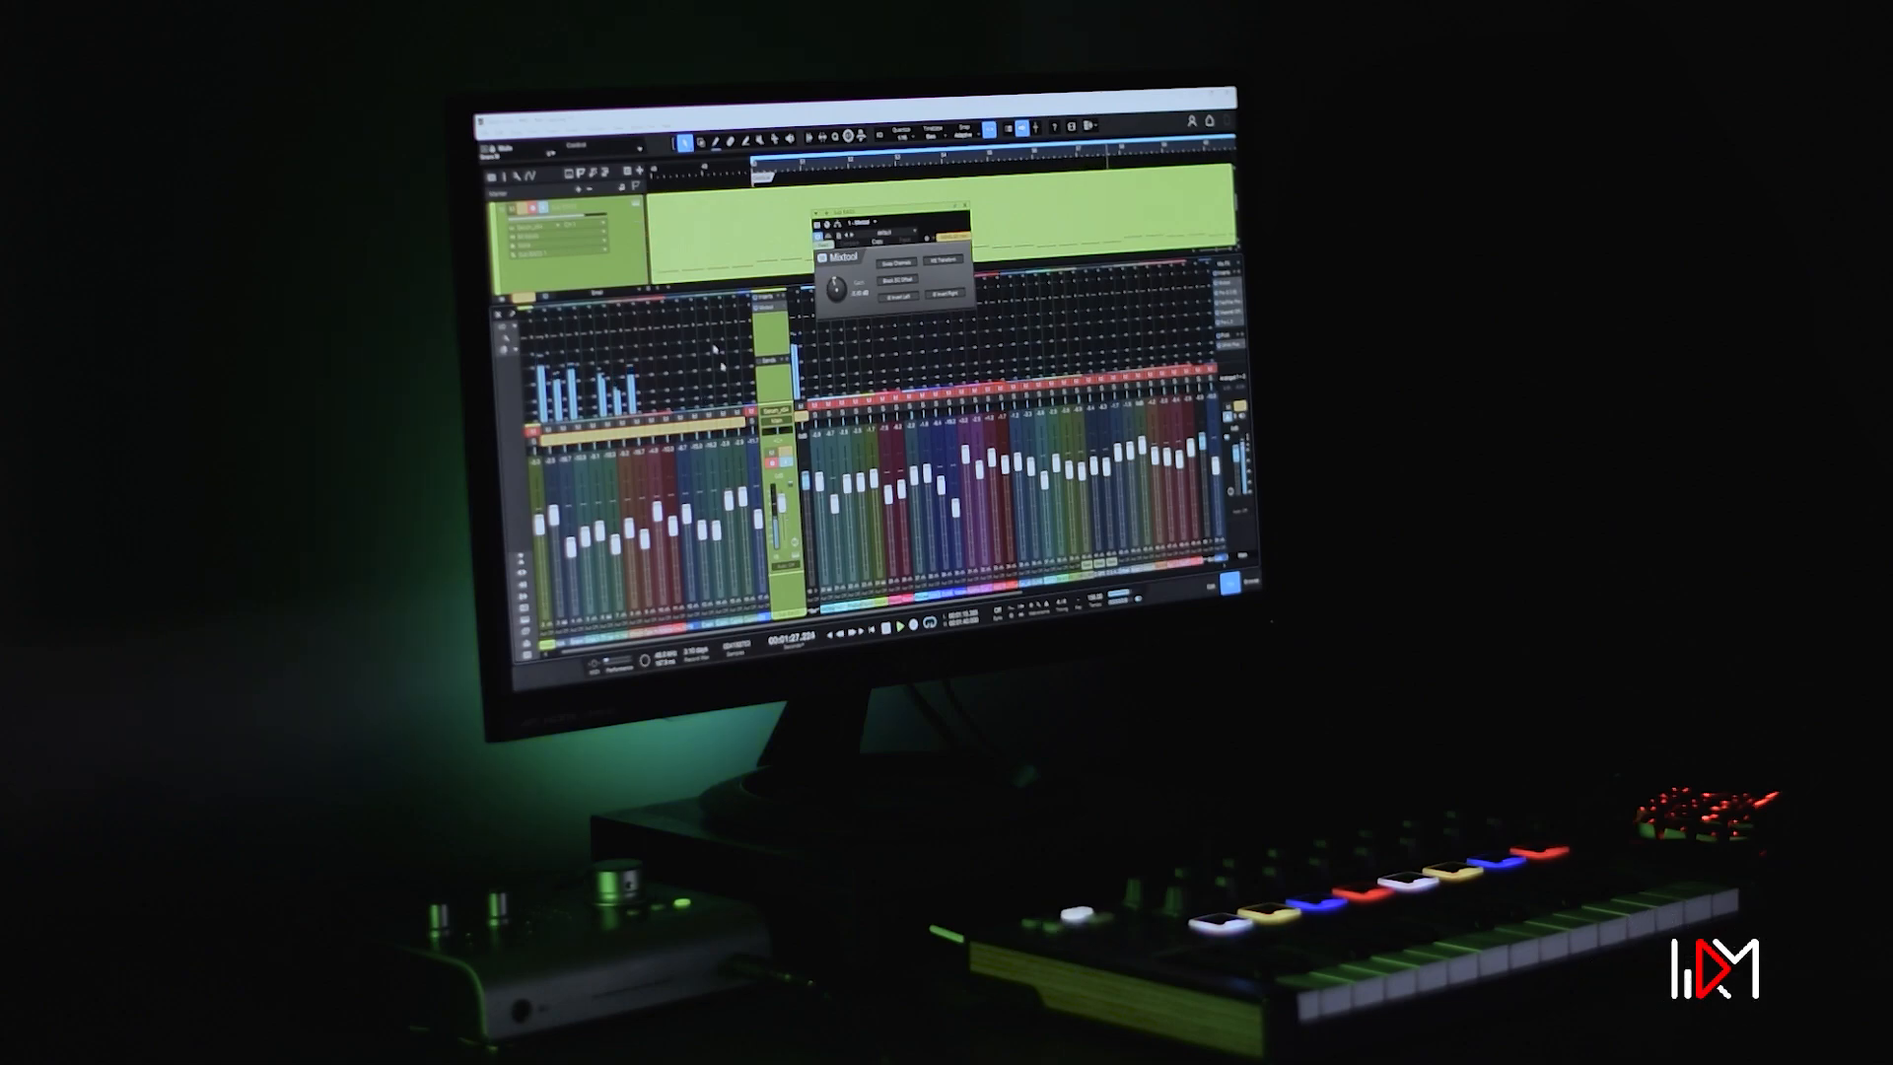
{"action": "left_click", "coordinate": [636, 203]}
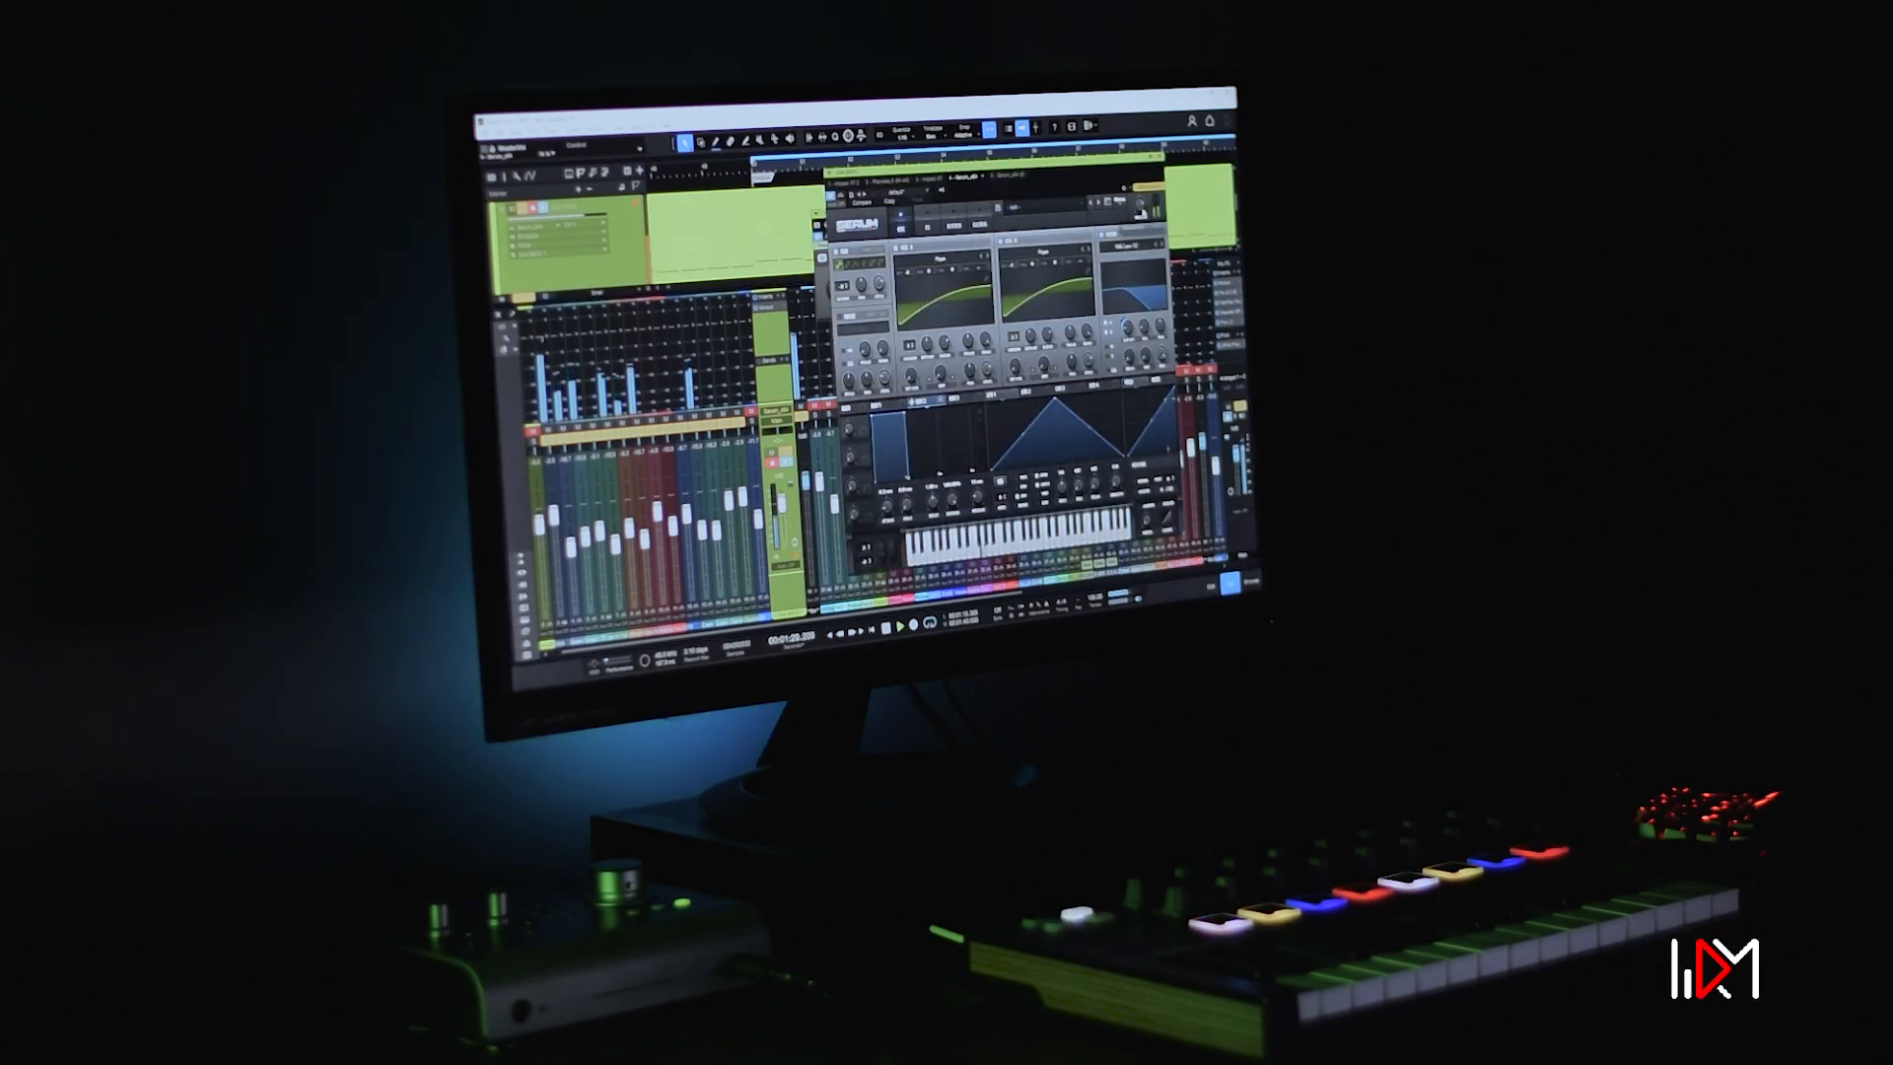
- Stop playback and open the Mid Bass track's Serum part at bar 50 in the note editor
{"action": "key", "text": "space"}
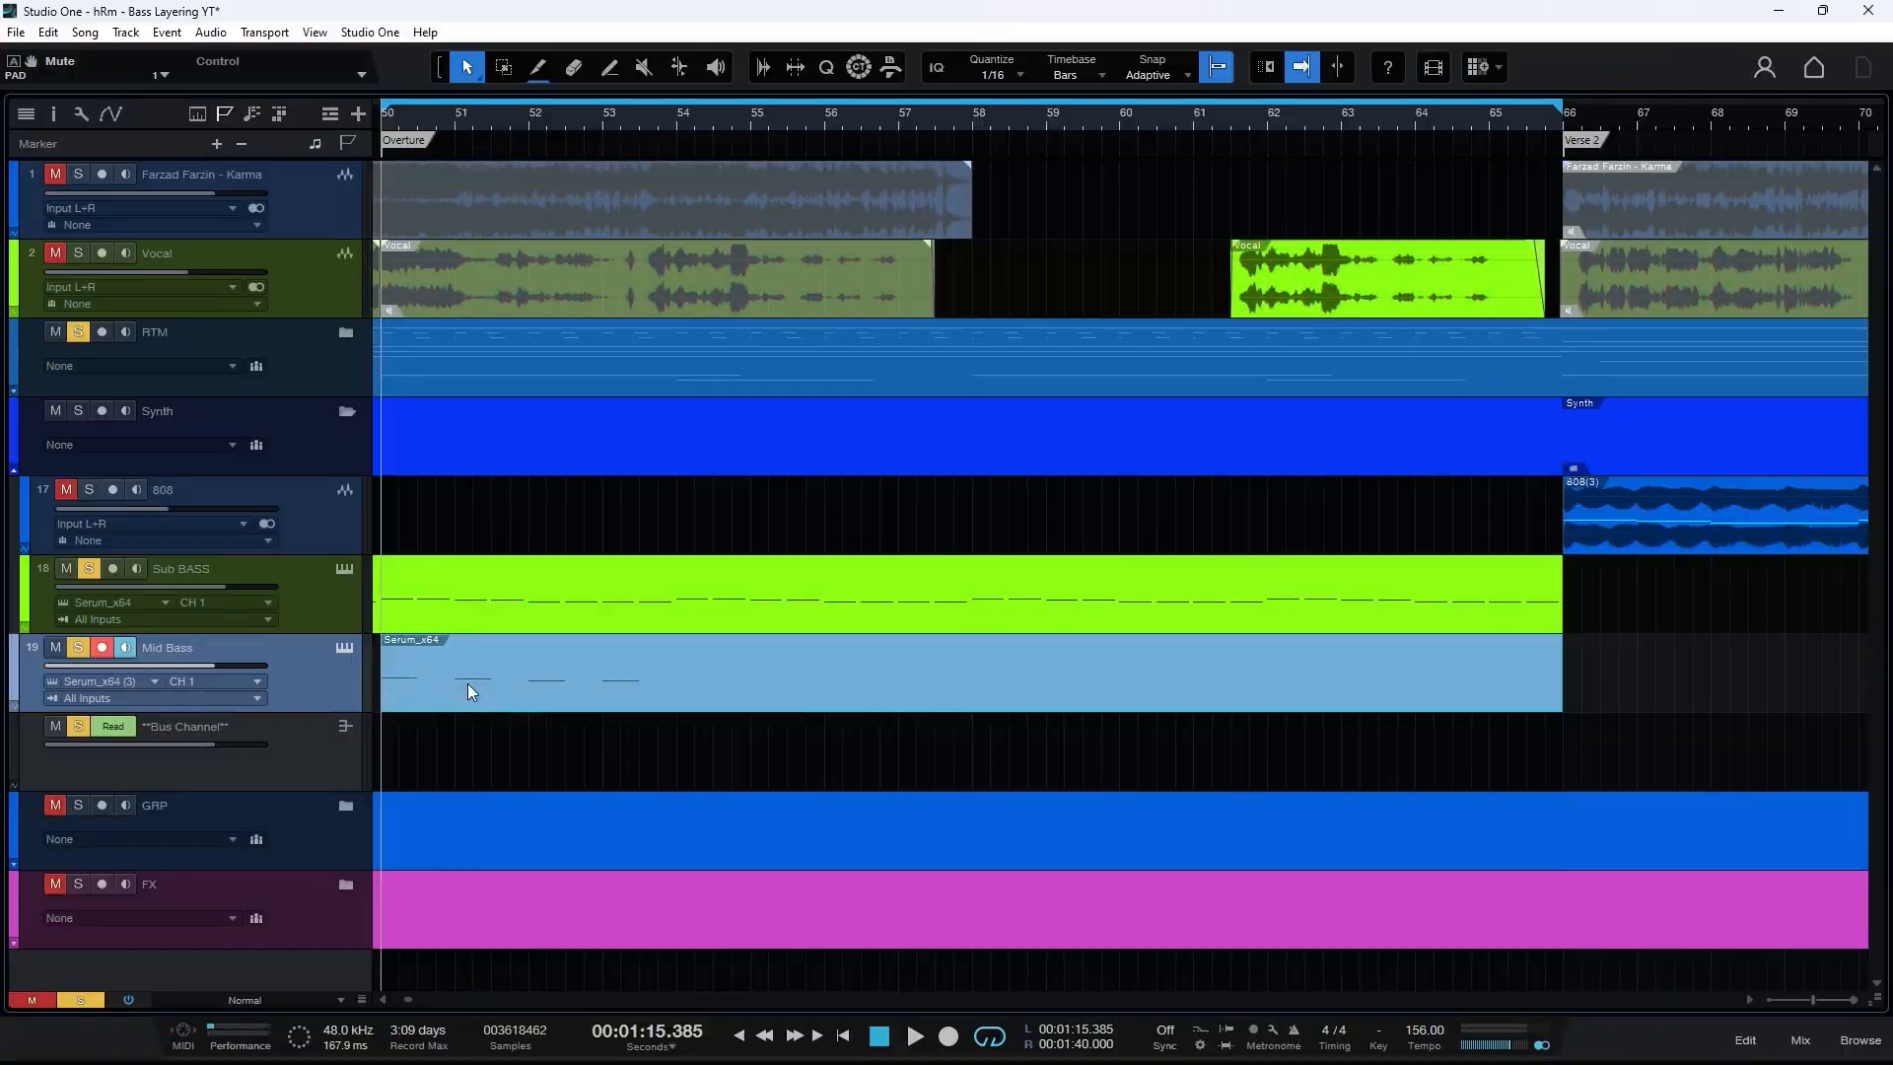
{"action": "double_click", "coordinate": [467, 683]}
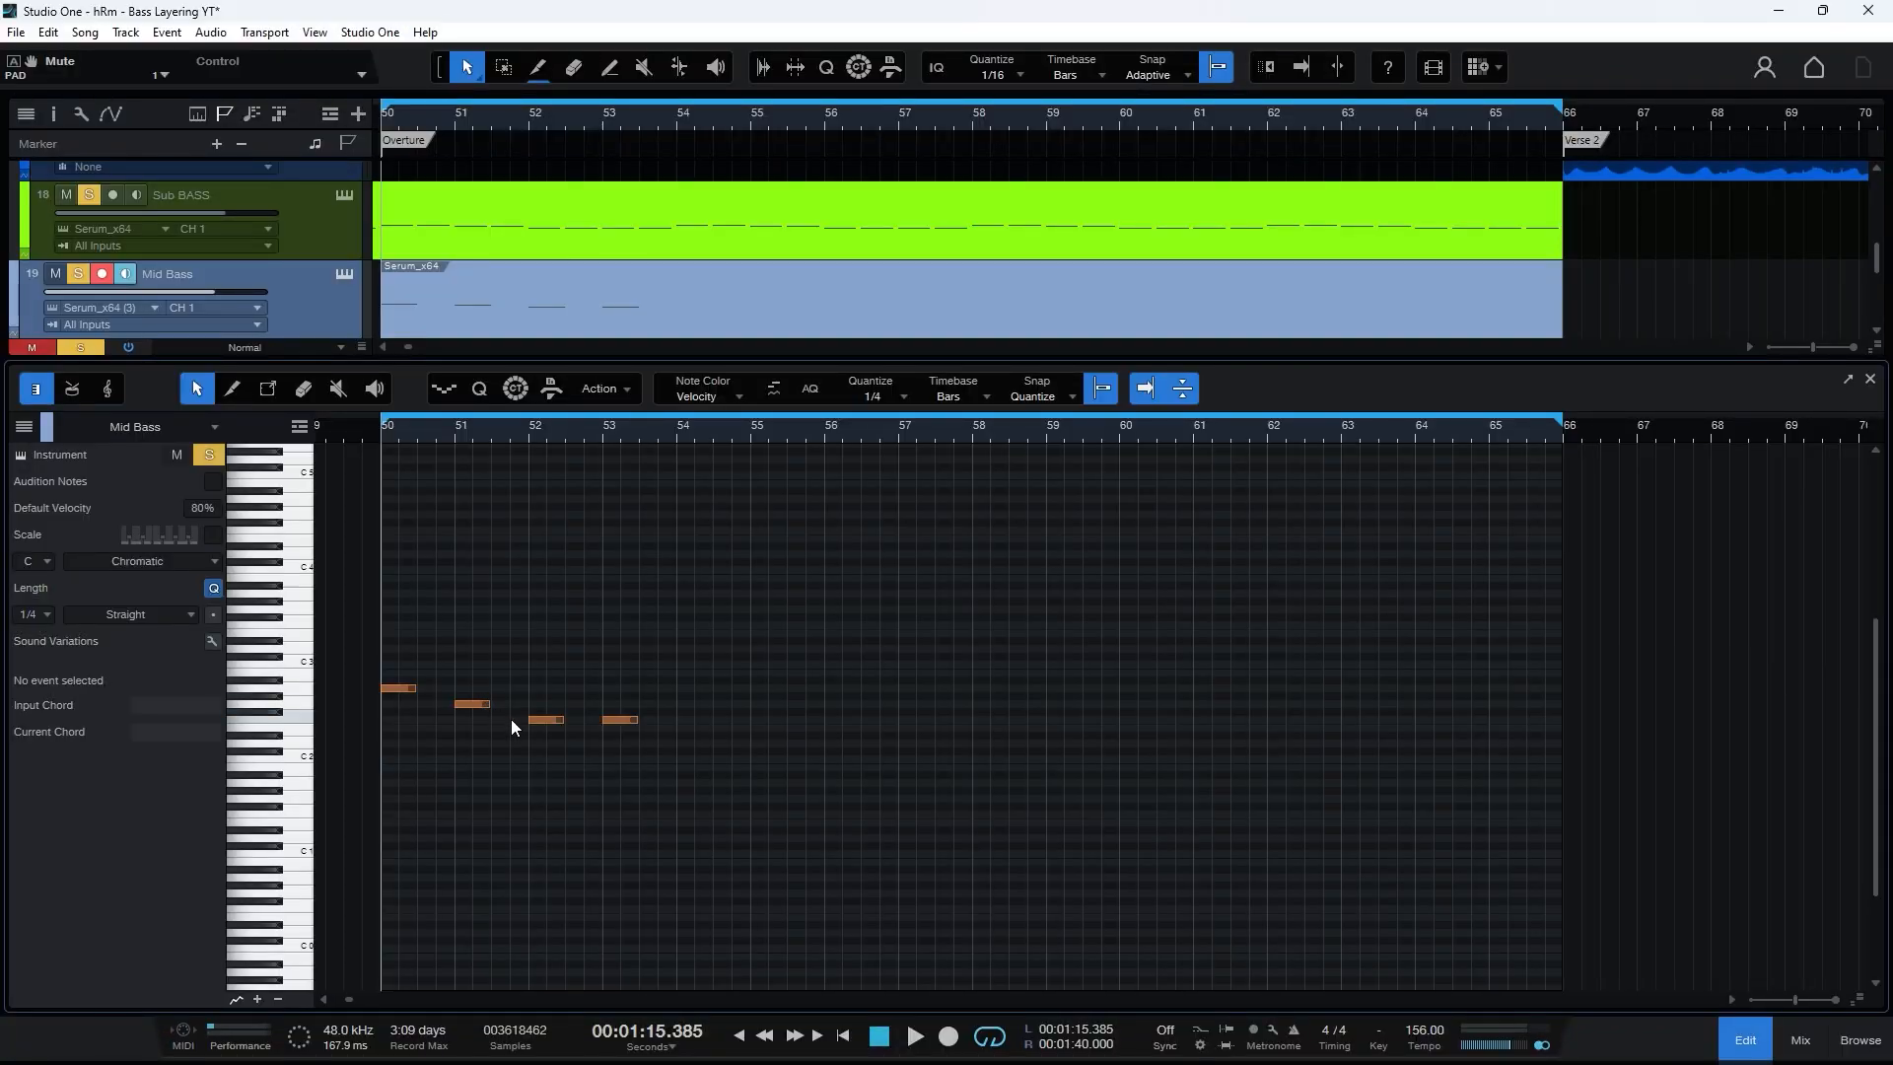
{"action": "left_click_drag", "start_coordinate": [414, 432], "coordinate": [426, 465]}
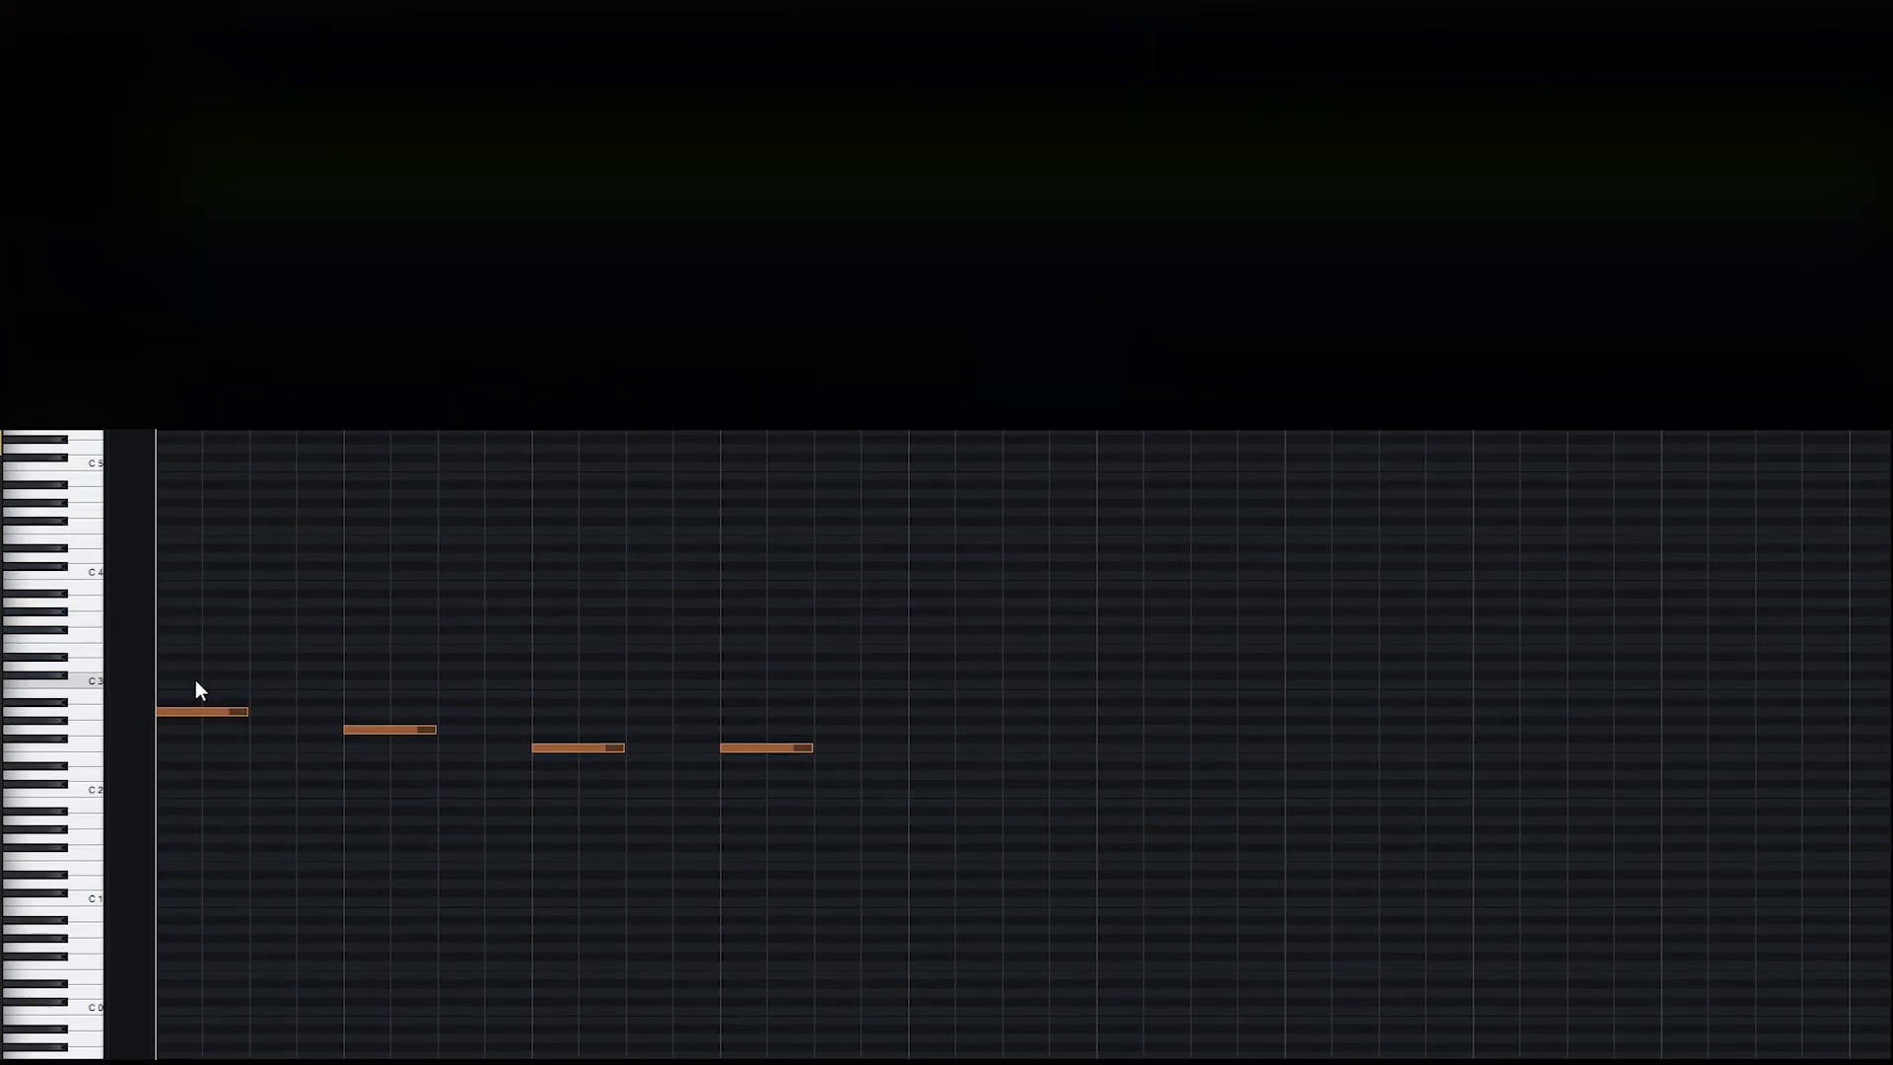